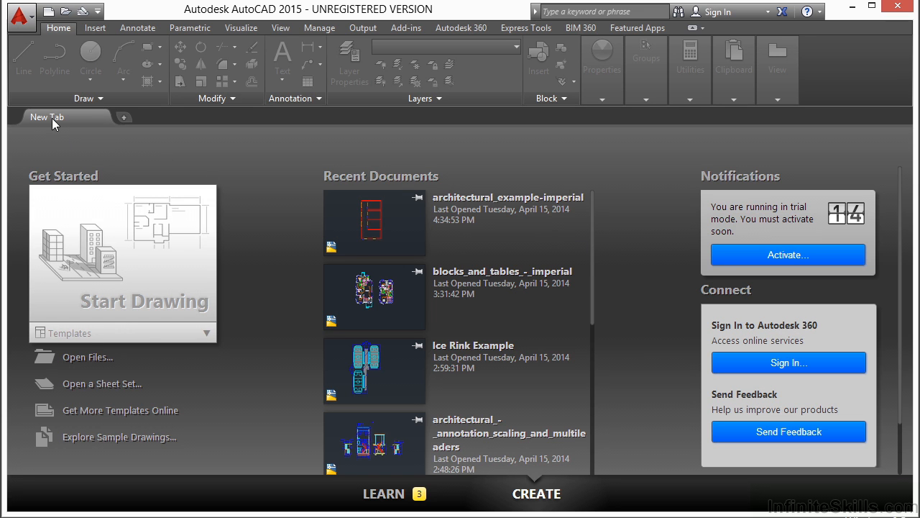
# Start a new drawing from the Tutorial-iArch.dwt template and switch it to model space.
pyautogui.click(125, 117)
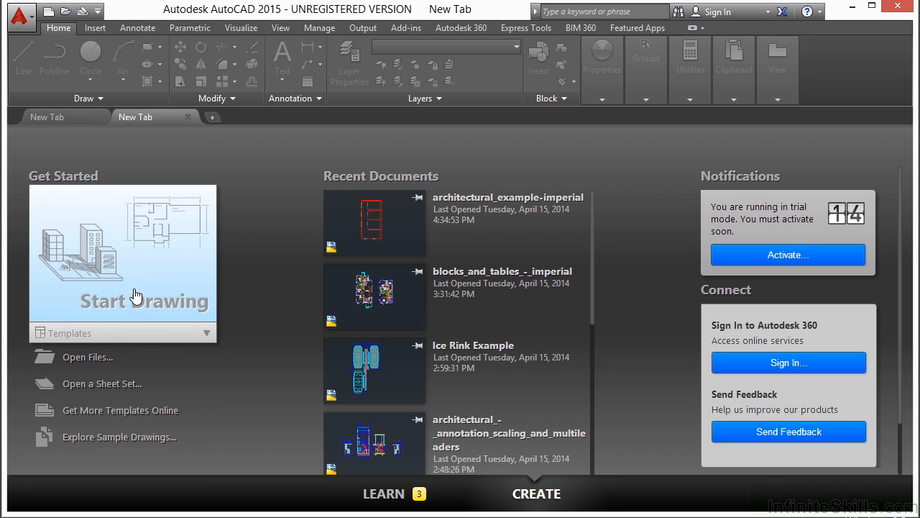
pyautogui.moveTo(108, 336)
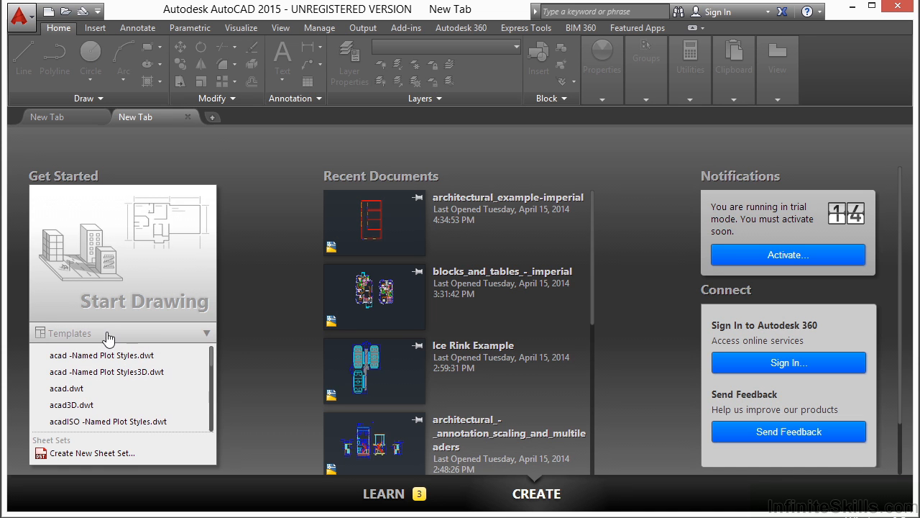
pyautogui.scroll(-3, 136, 392)
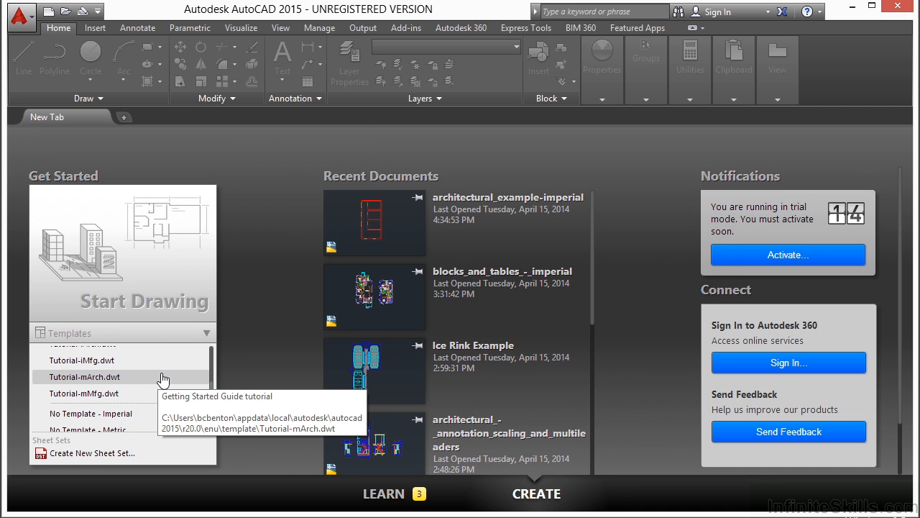
pyautogui.scroll(2, 111, 410)
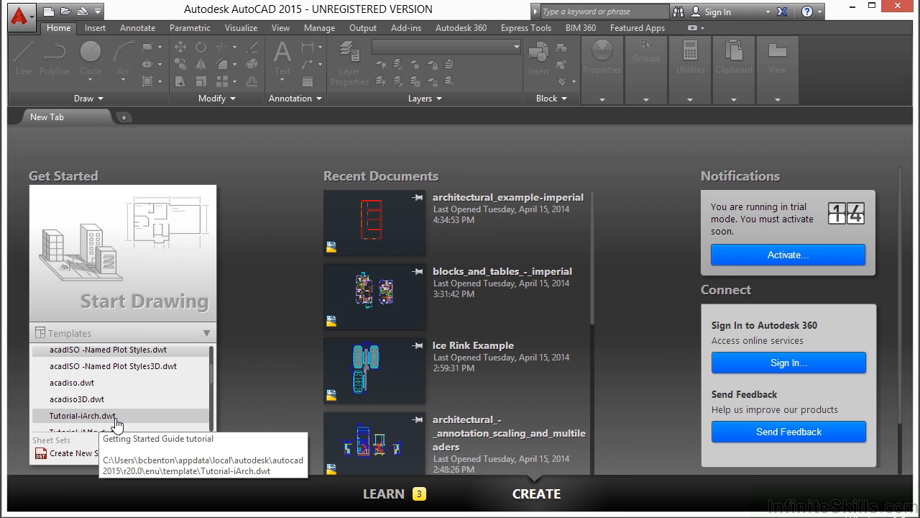
pyautogui.click(117, 420)
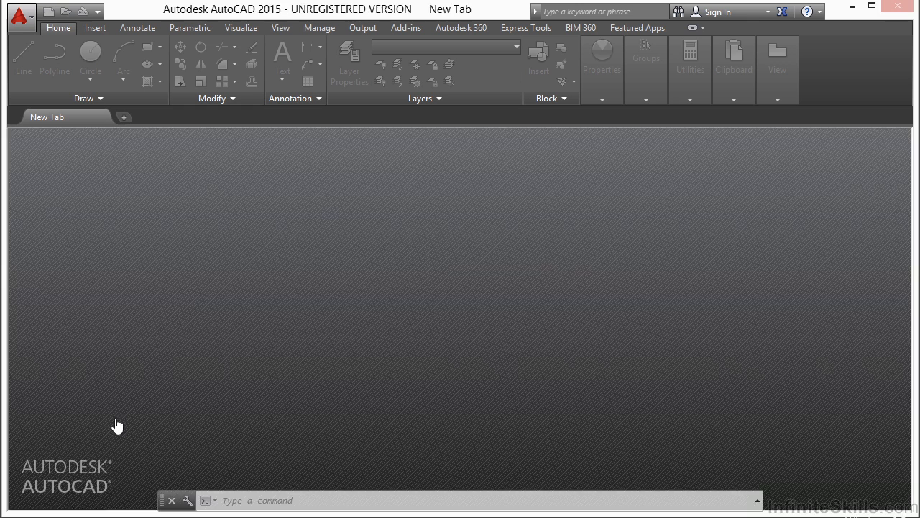
pyautogui.moveTo(281, 312); pyautogui.dragTo(418, 267, button='middle')
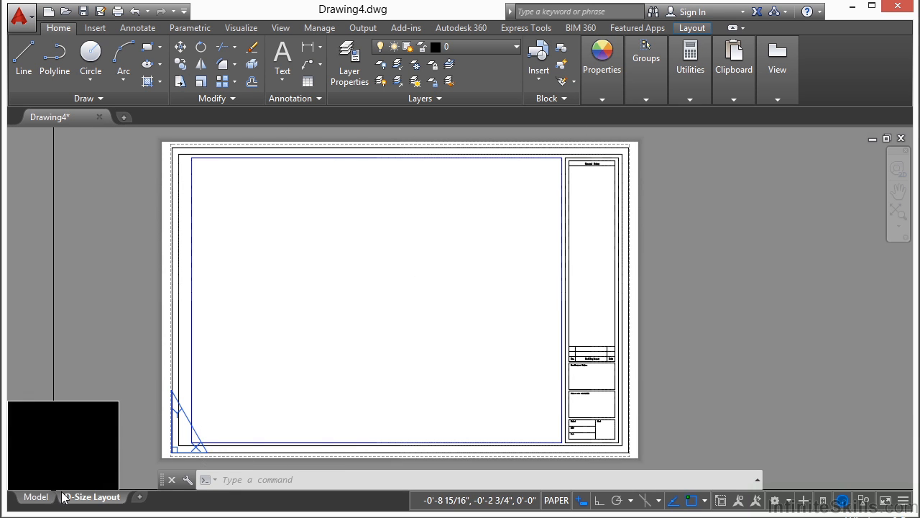
pyautogui.click(35, 496)
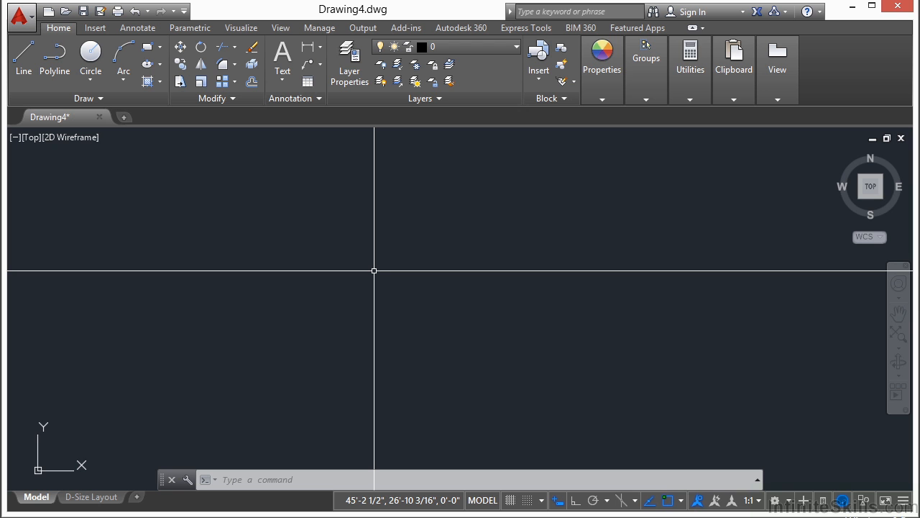
# Save the drawing as Project_Template.dwg in the 09 folder, replacing the existing file of that name.
pyautogui.write('SAVEAS')
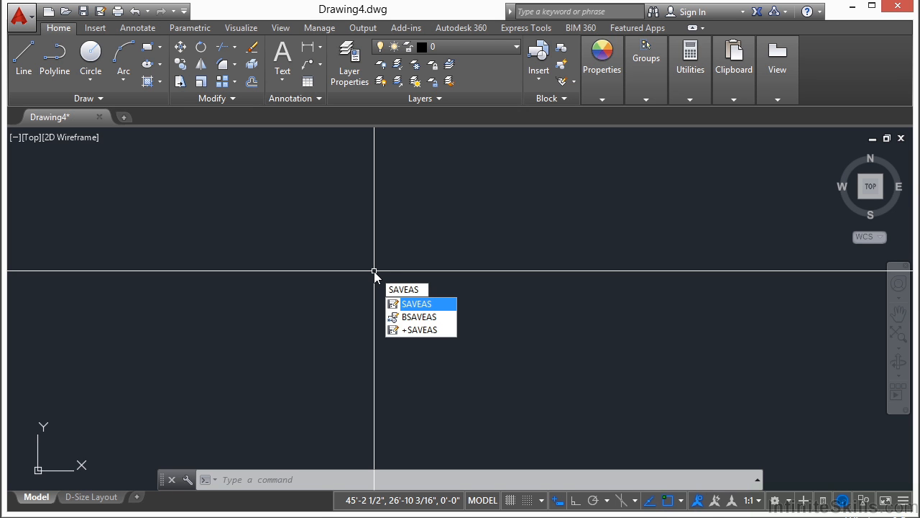
pyautogui.press('Return')
pyautogui.click(403, 161)
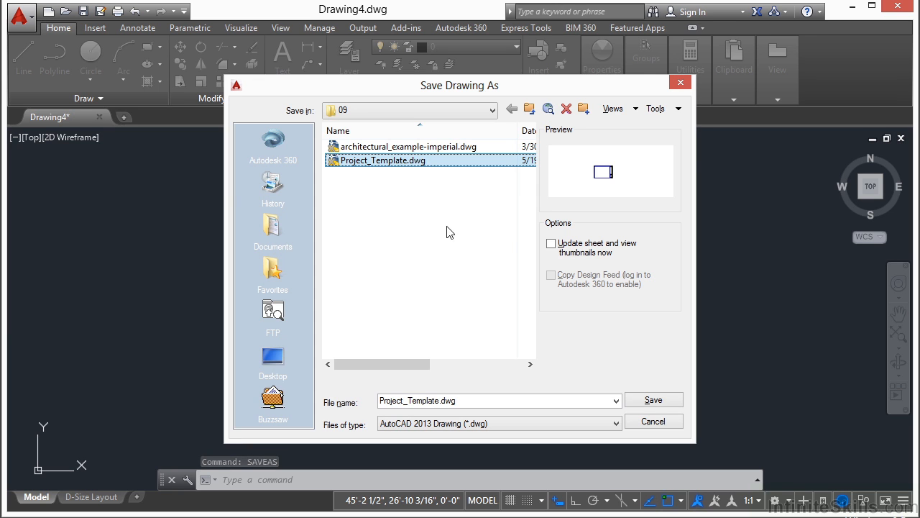
pyautogui.click(650, 401)
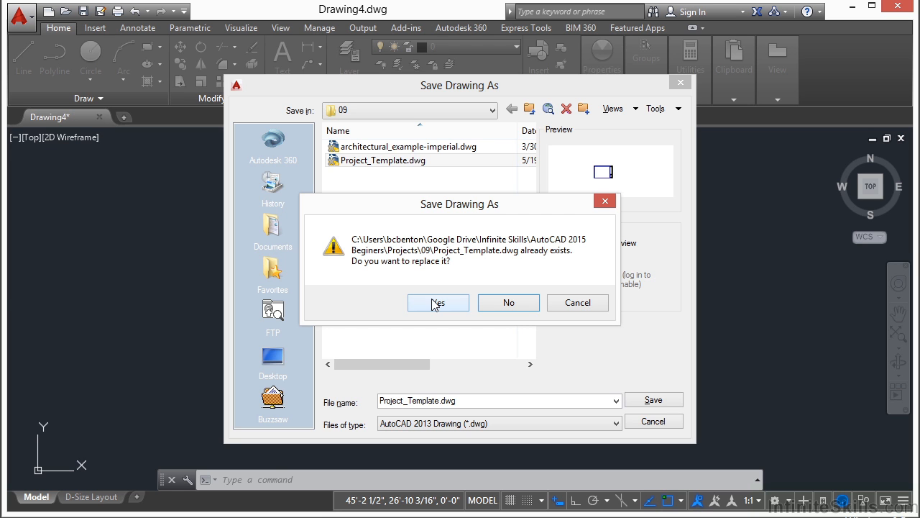
pyautogui.click(437, 302)
pyautogui.click(432, 298)
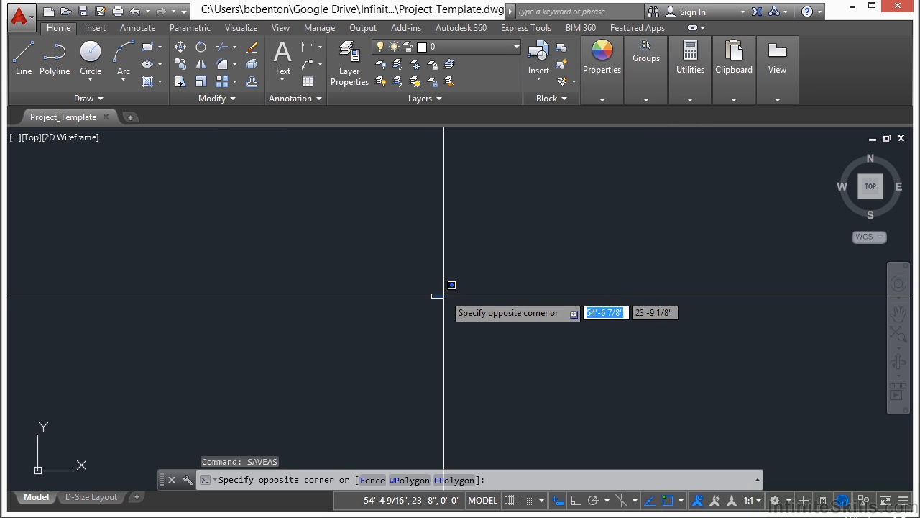
pyautogui.press('Escape')
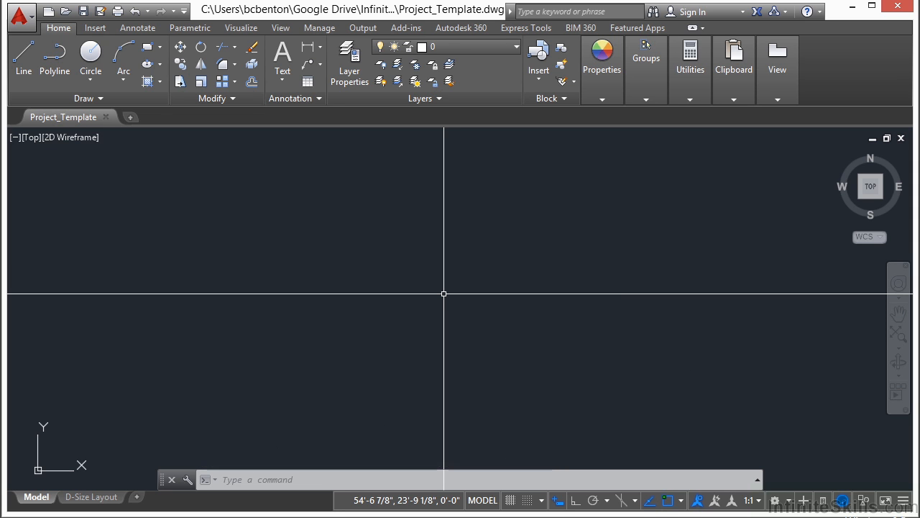
# Open the Layer Properties Manager, enlarge it and look through the template's layer list.
pyautogui.click(350, 63)
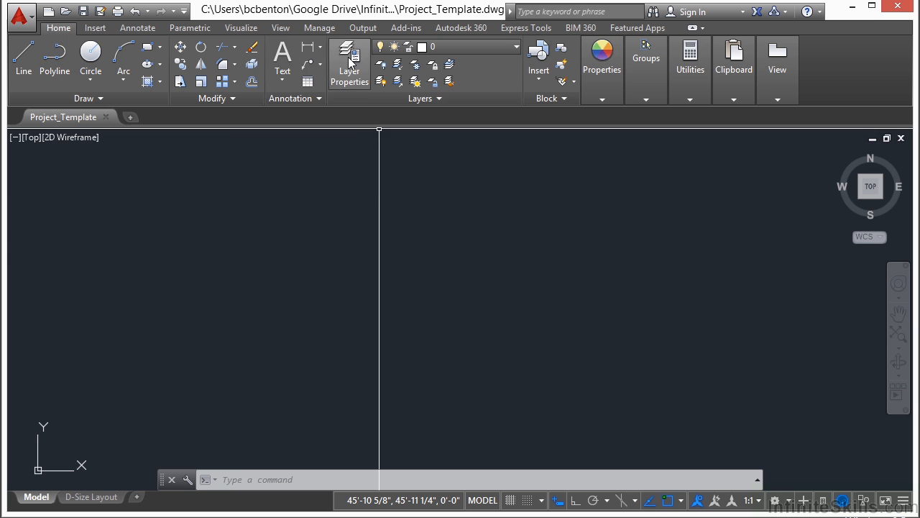
pyautogui.moveTo(710, 308); pyautogui.dragTo(709, 281)
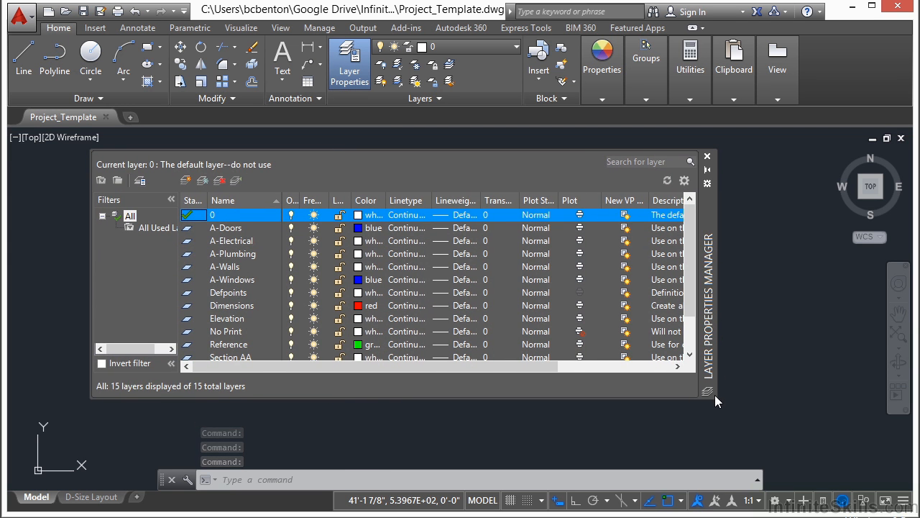
pyautogui.moveTo(715, 395); pyautogui.dragTo(735, 427)
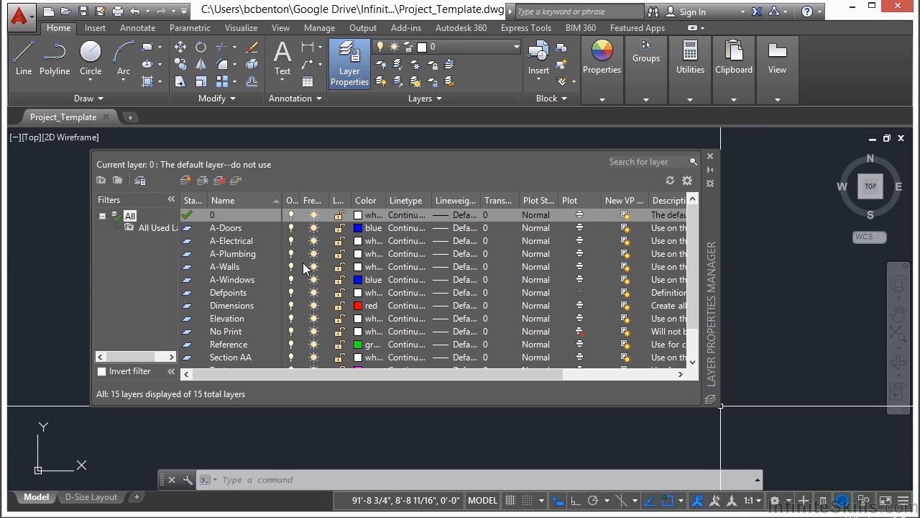
pyautogui.click(244, 266)
pyautogui.scroll(-1, 253, 287)
pyautogui.scroll(1, 257, 294)
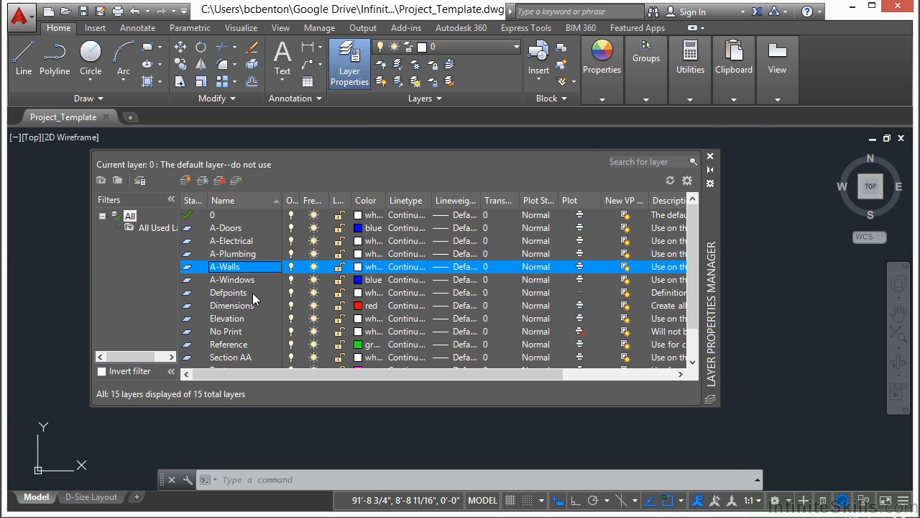
# Set the color of the Dimensions layer to white.
pyautogui.click(247, 306)
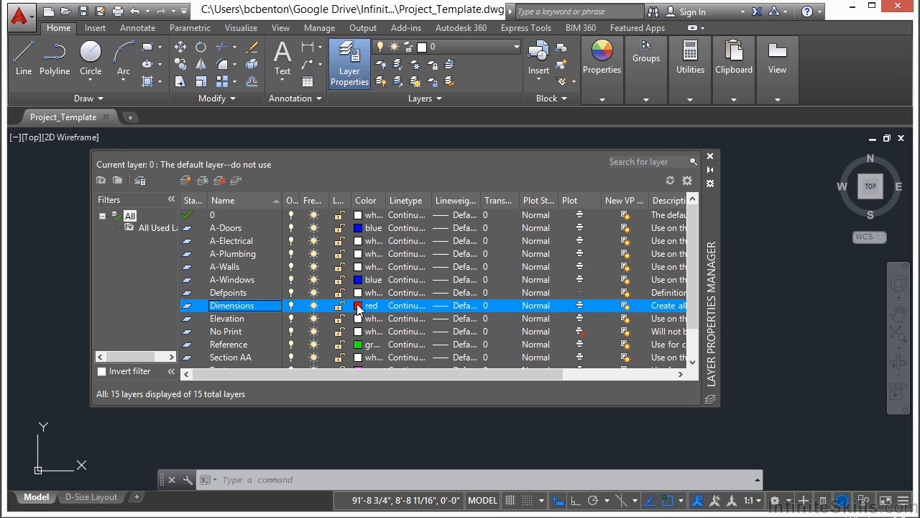
pyautogui.click(359, 306)
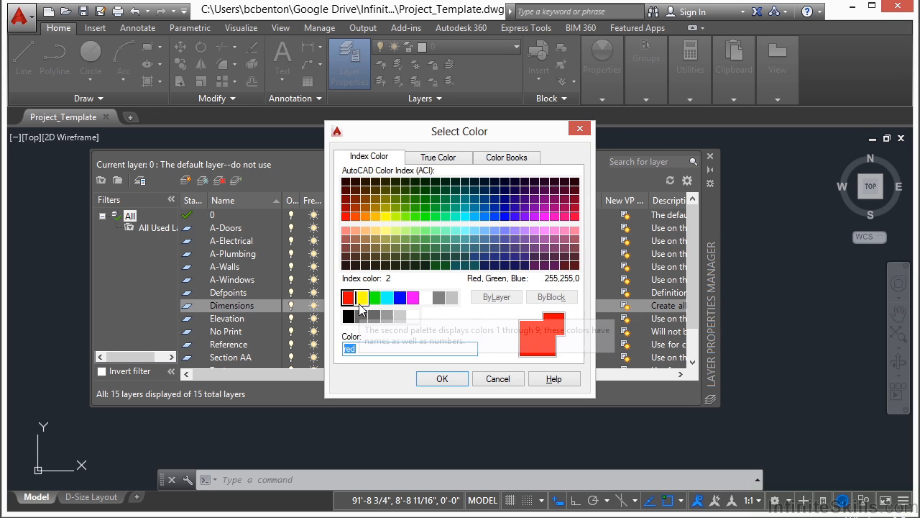
pyautogui.click(426, 298)
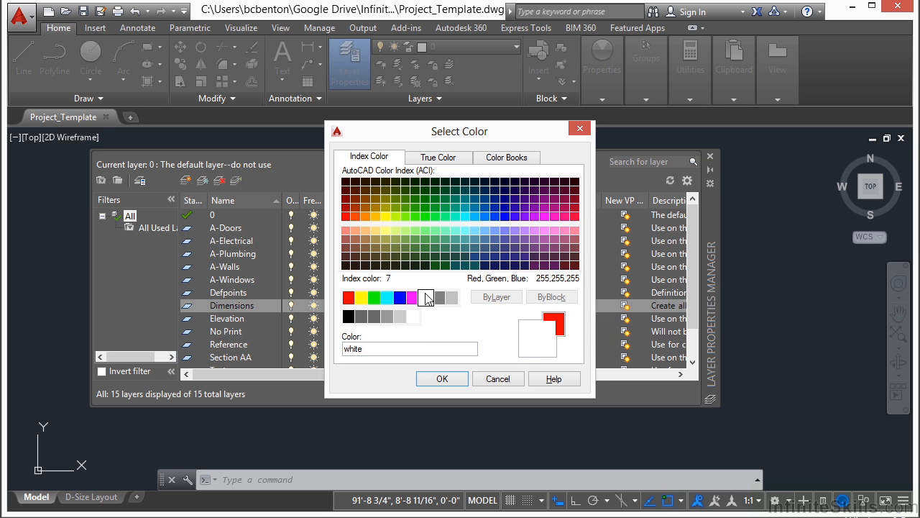
pyautogui.click(442, 379)
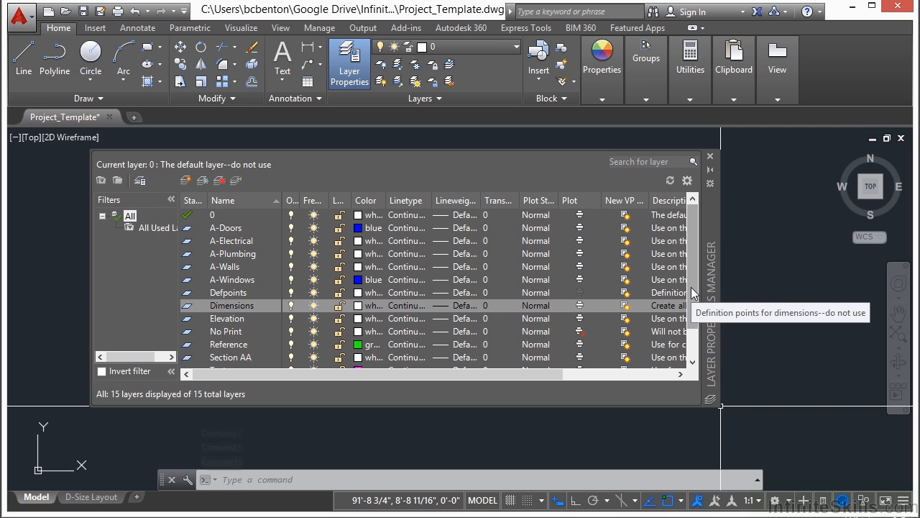
# Reposition the Layer Properties Manager and create a layer named Wall-Exterior from the A-Electrical layer's settings.
pyautogui.moveTo(691, 287); pyautogui.dragTo(702, 319)
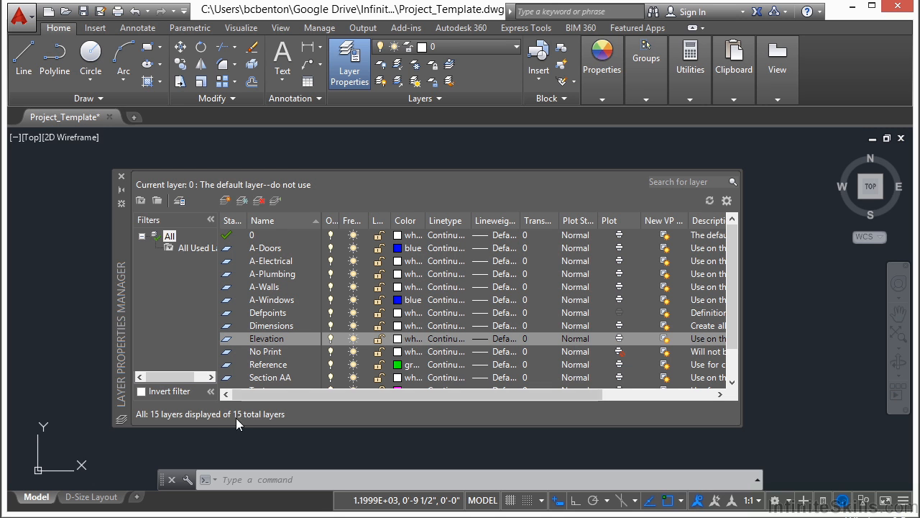
pyautogui.moveTo(264, 394); pyautogui.dragTo(398, 401)
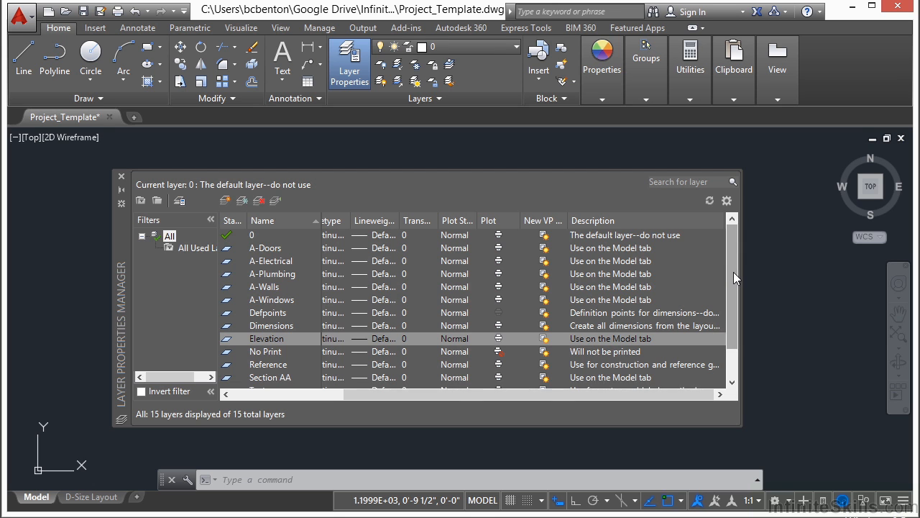
pyautogui.moveTo(738, 278)
pyautogui.mouseDown()
pyautogui.moveTo(738, 330)
pyautogui.moveTo(736, 271)
pyautogui.mouseUp()
pyautogui.moveTo(416, 398); pyautogui.dragTo(295, 395)
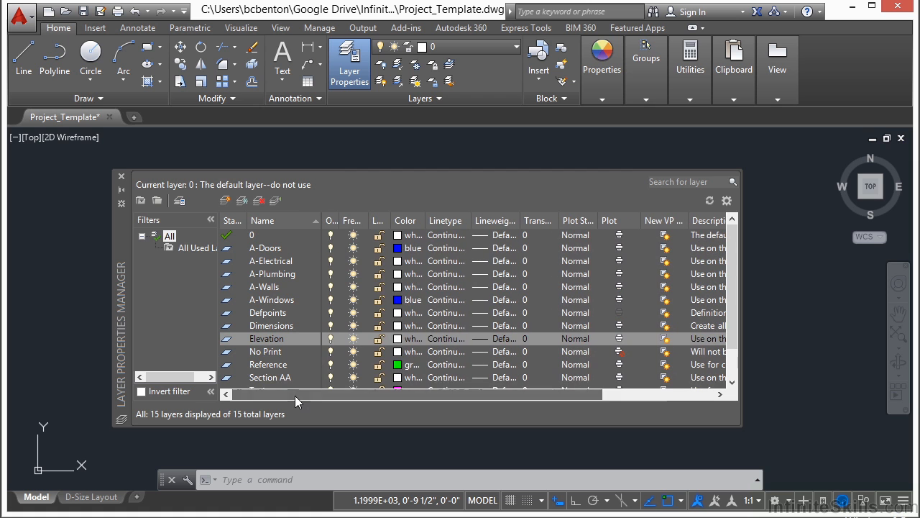
pyautogui.click(279, 261)
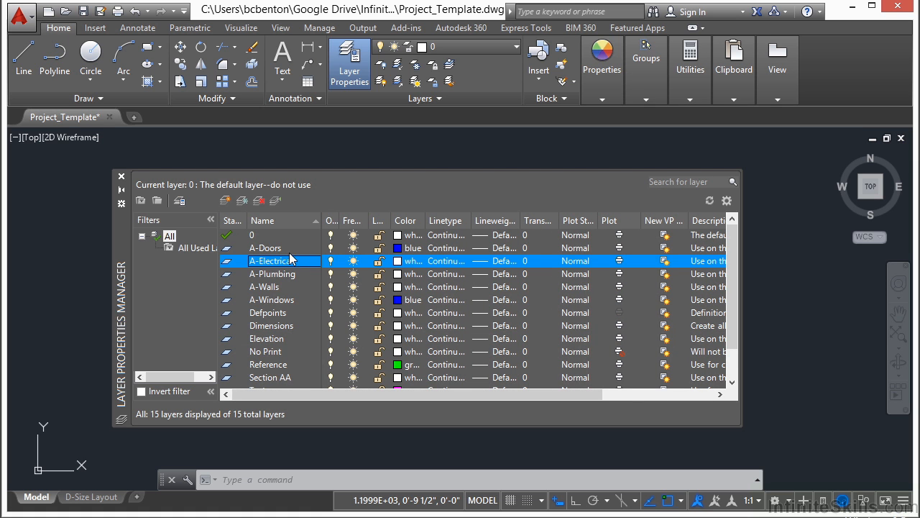
pyautogui.click(226, 201)
pyautogui.write('Wall-')
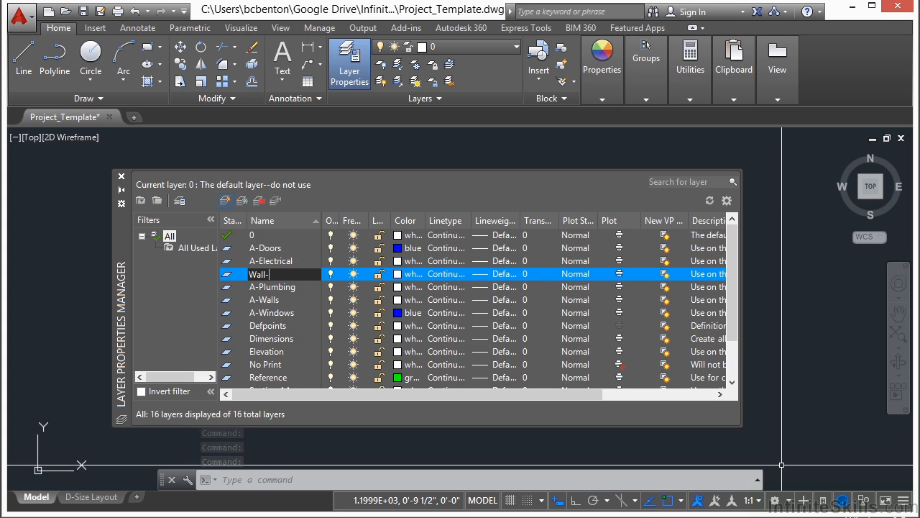
pyautogui.write('Exterior')
pyautogui.press('Return')
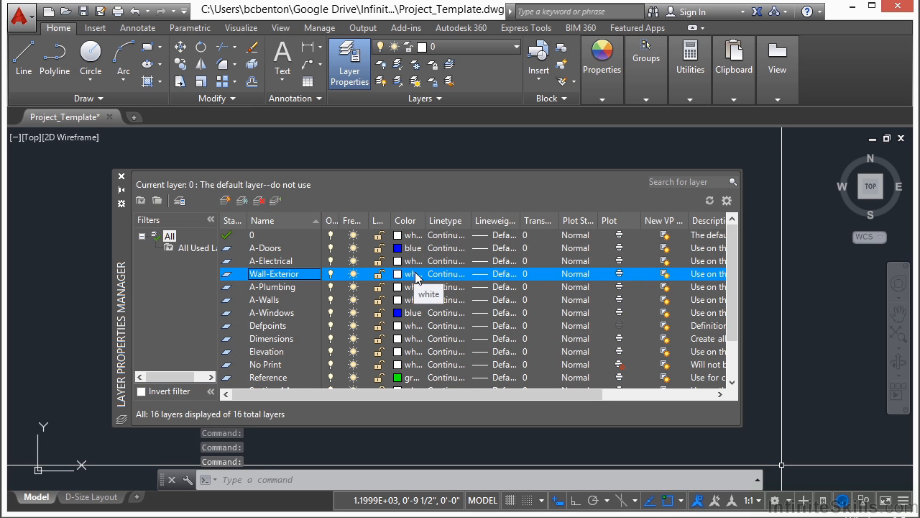
# Replace the Wall-Exterior layer's description with "Exterior Wall".
pyautogui.doubleClick(701, 275)
pyautogui.moveTo(650, 276); pyautogui.dragTo(623, 281)
pyautogui.press('BackSpace')
pyautogui.press('BackSpace')
pyautogui.press('BackSpace')
pyautogui.press('BackSpace')
pyautogui.press('BackSpace')
pyautogui.press('BackSpace')
pyautogui.press('BackSpace')
pyautogui.press('BackSpace')
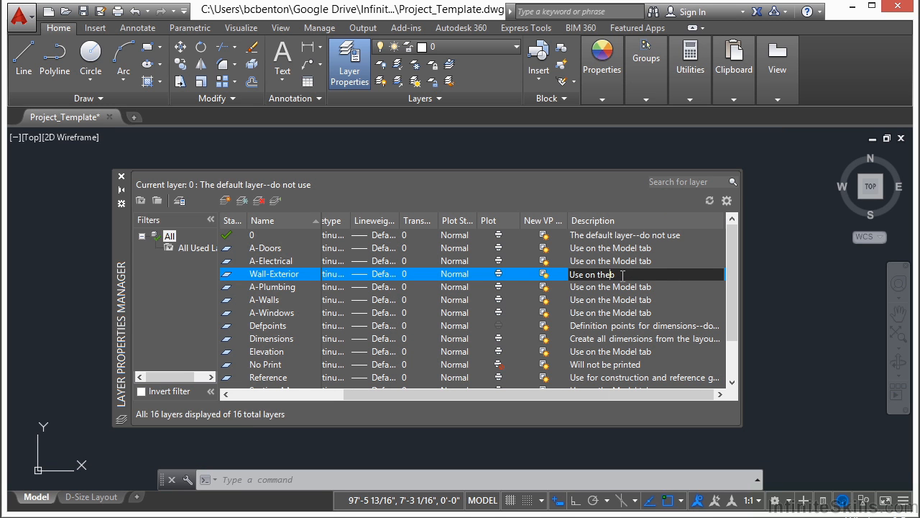
pyautogui.press('BackSpace')
pyautogui.press('BackSpace')
pyautogui.press('BackSpace')
pyautogui.press('BackSpace')
pyautogui.write('Exterior Wall')
pyautogui.press('Return')
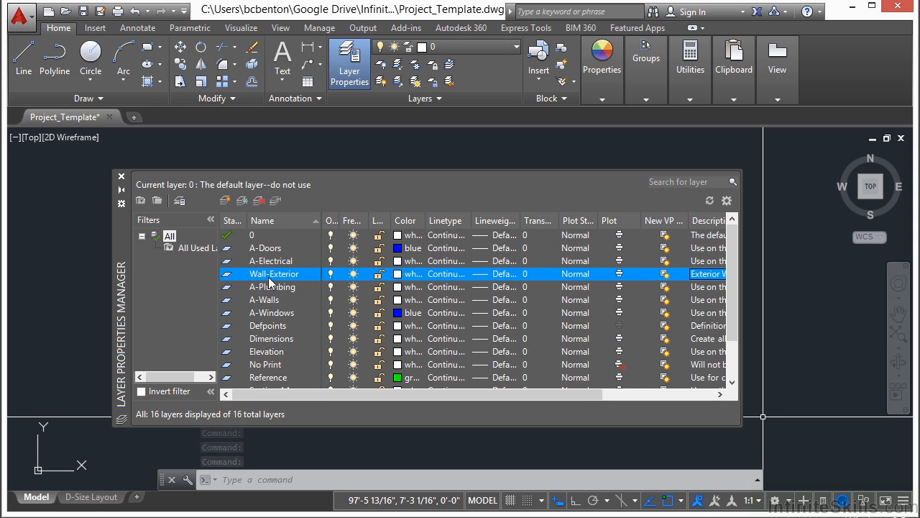
# Create another layer named Wall-Hatch based on the Wall-Exterior layer's settings.
pyautogui.click(226, 201)
pyautogui.write('Wall-')
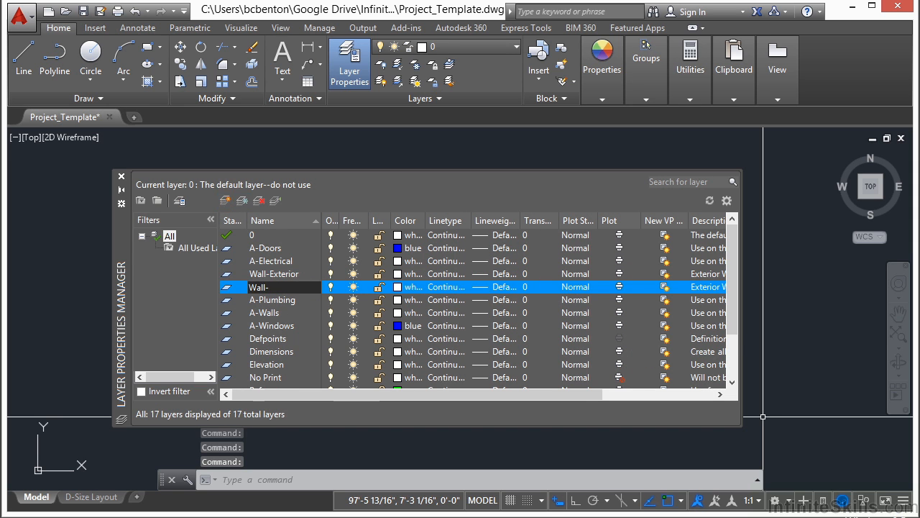
pyautogui.write('Hard')
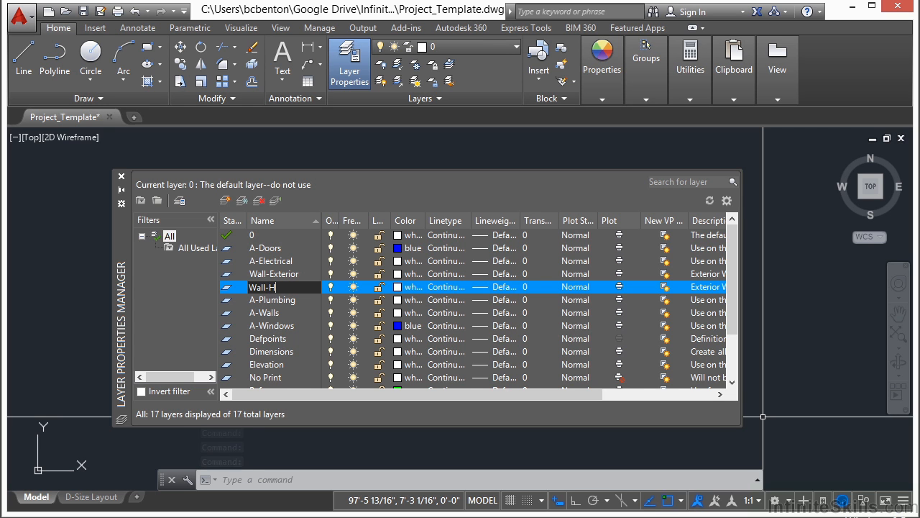
pyautogui.press('Return')
pyautogui.press('Return')
pyautogui.press('Return')
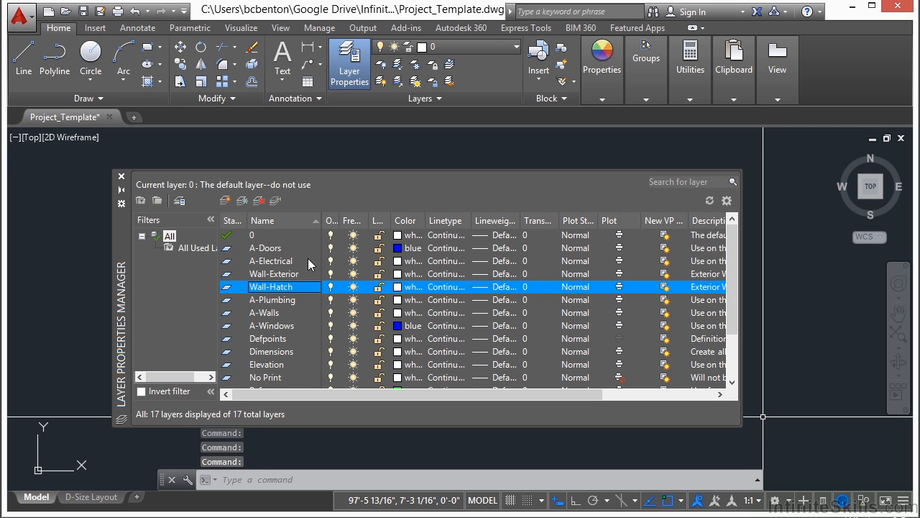
# Set the color of the Wall-Hatch layer to gray, index color 8.
pyautogui.click(413, 288)
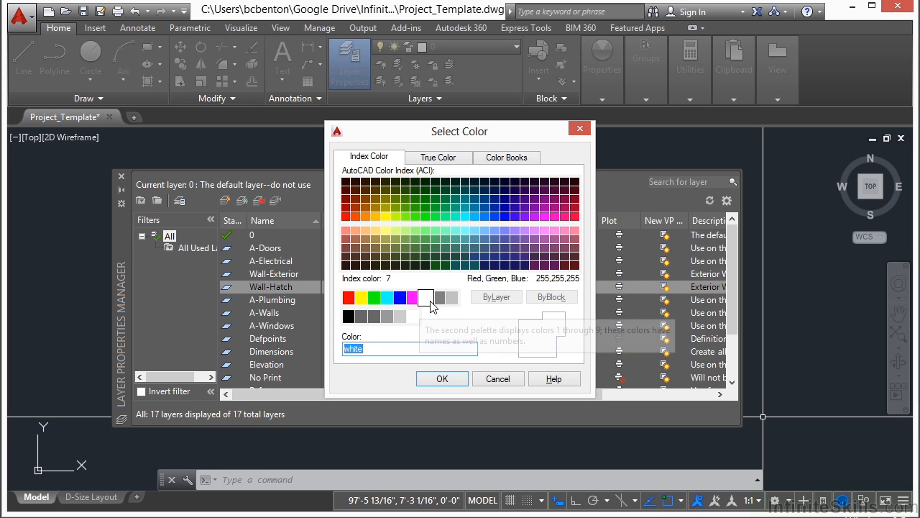
pyautogui.click(439, 298)
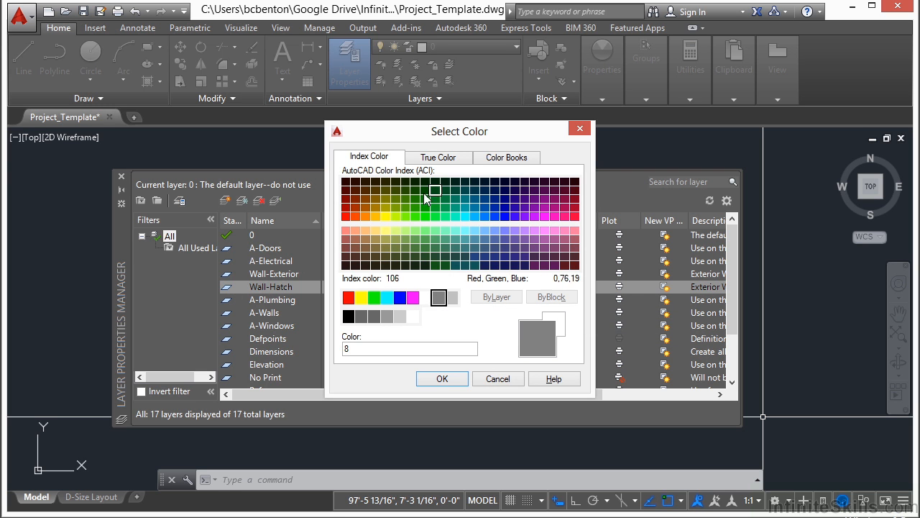
pyautogui.click(374, 353)
pyautogui.press('BackSpace')
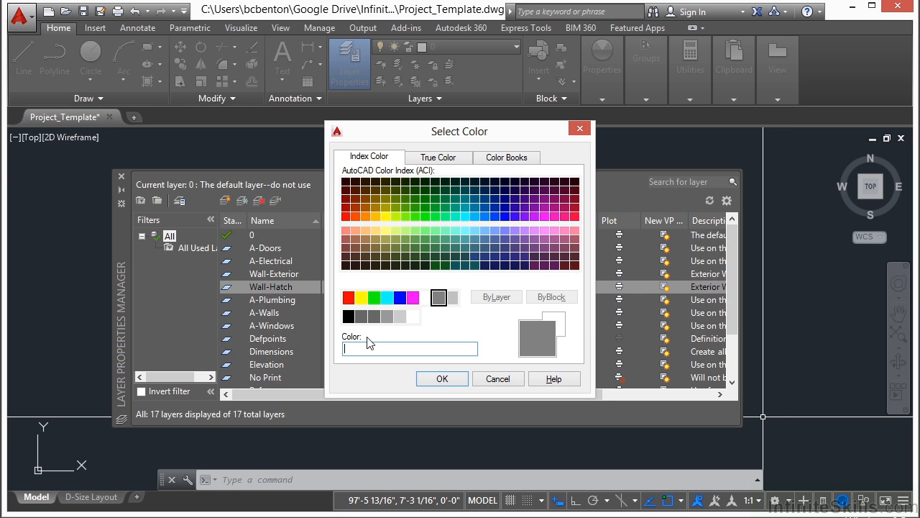
pyautogui.press('Return')
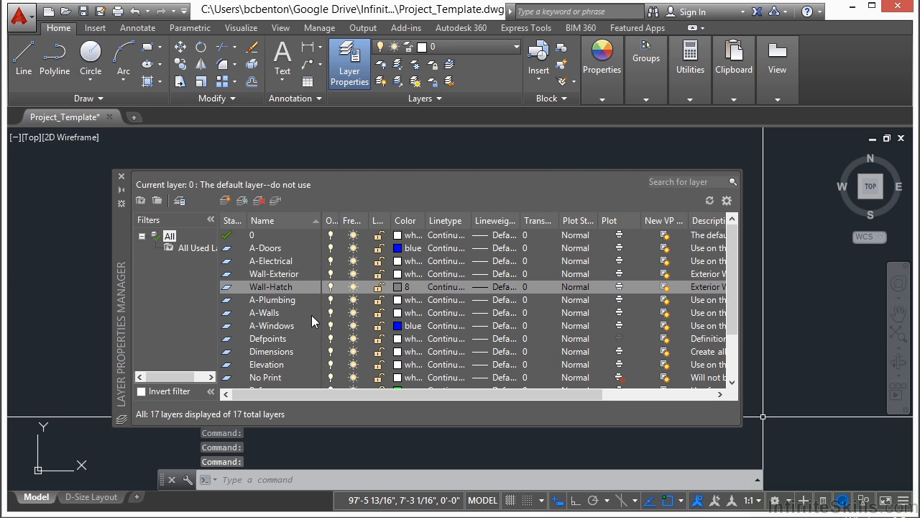
# Create a layer named Wall-Interior from the Wall-Hatch layer's settings and set its color to blue.
pyautogui.hotkey('alt', 'n')
pyautogui.write('Wall-')
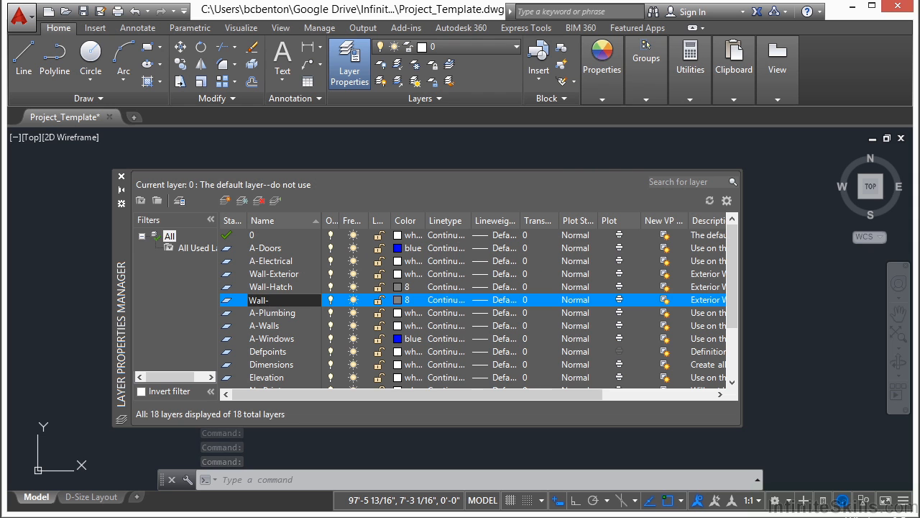
pyautogui.write('Interior')
pyautogui.press('Return')
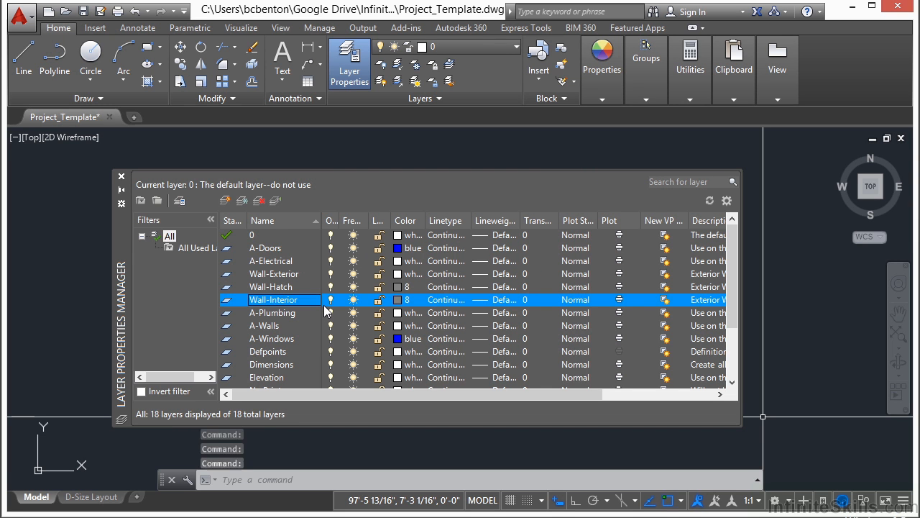
pyautogui.click(399, 300)
pyautogui.click(400, 298)
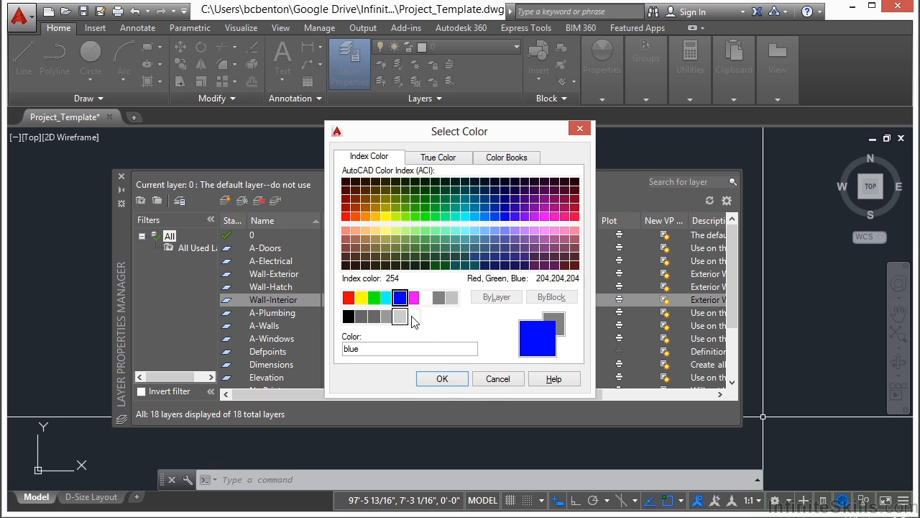
pyautogui.click(441, 375)
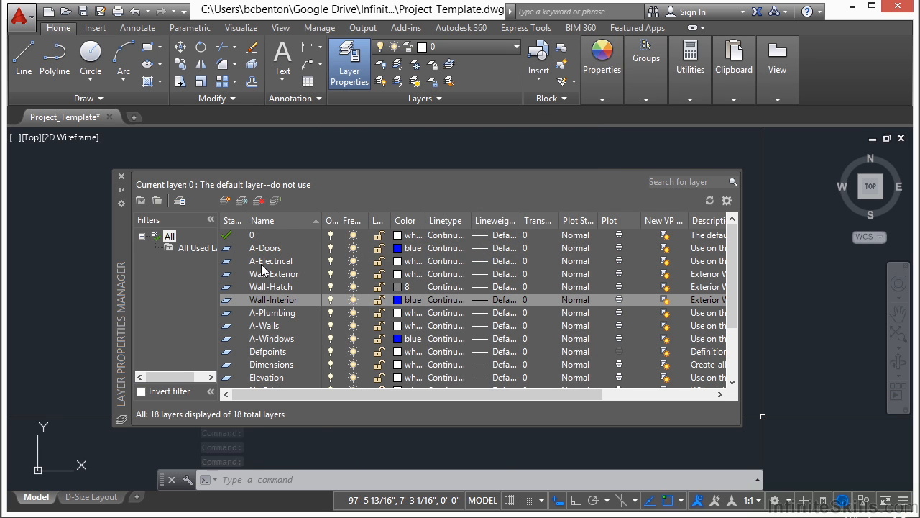
# Add a layer named Door based on the Wall-Interior layer and set its color to yellow.
pyautogui.click(225, 201)
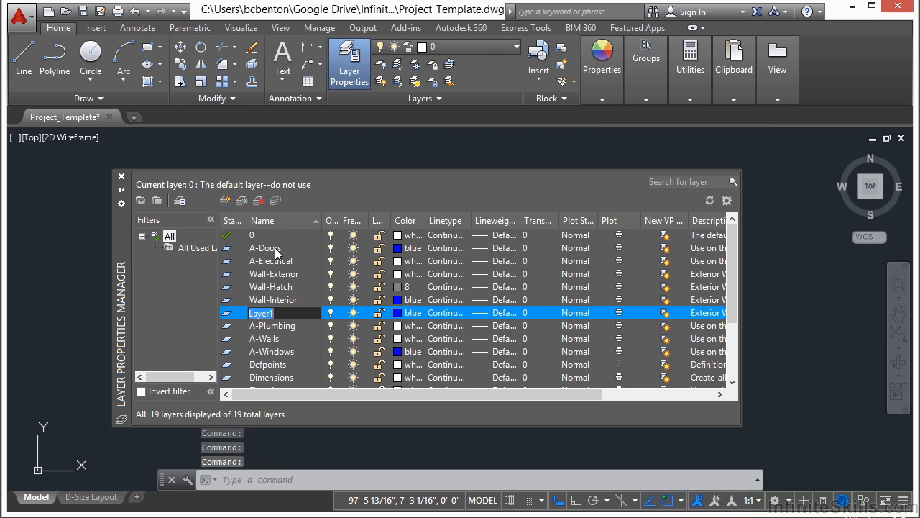
pyautogui.write('Door')
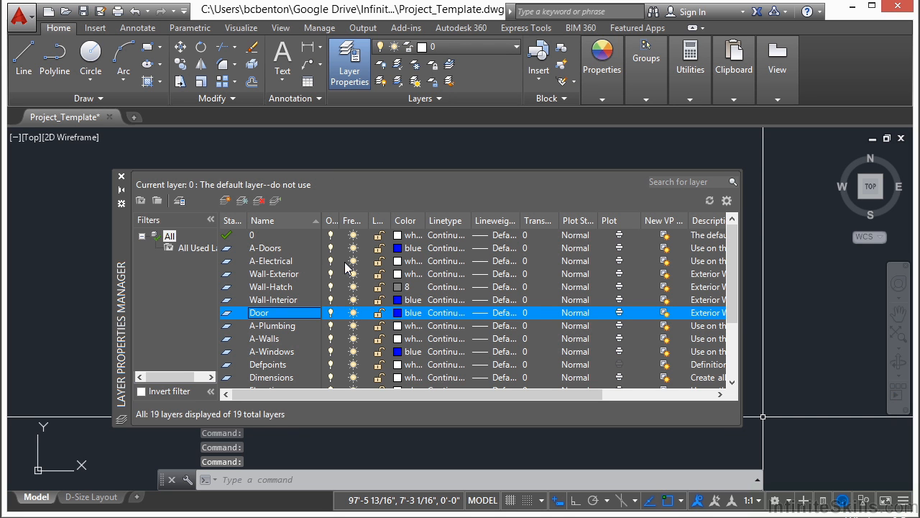
pyautogui.click(408, 312)
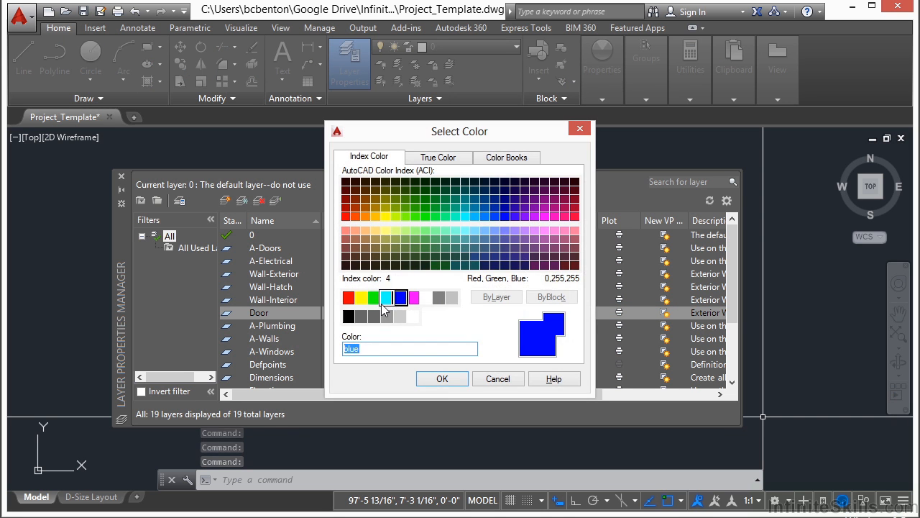
pyautogui.click(361, 297)
pyautogui.click(441, 379)
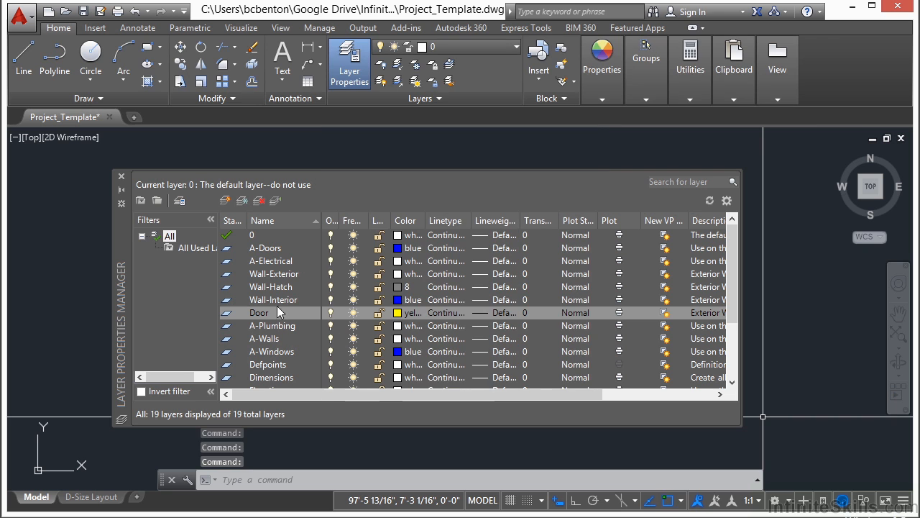
# Add a layer named Window based on the Door layer and set its color to index color 30.
pyautogui.click(225, 202)
pyautogui.write('Window')
pyautogui.press('Return')
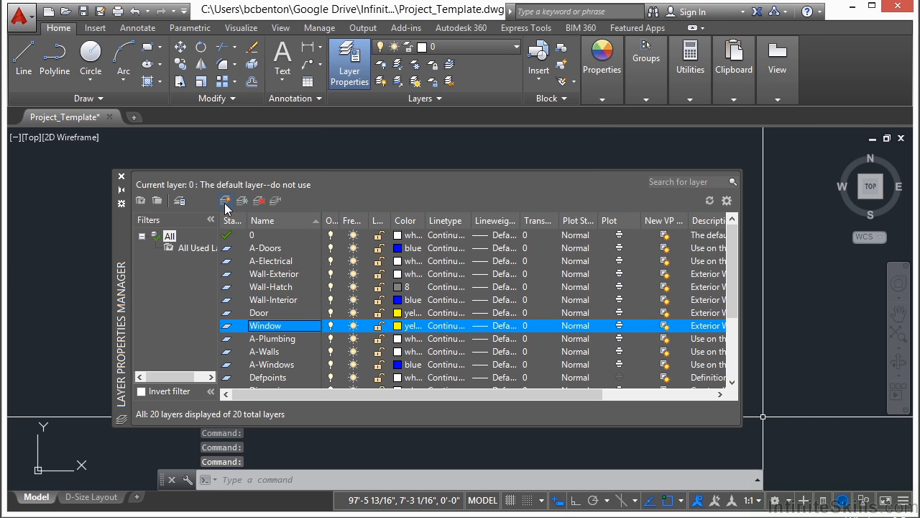
pyautogui.click(396, 328)
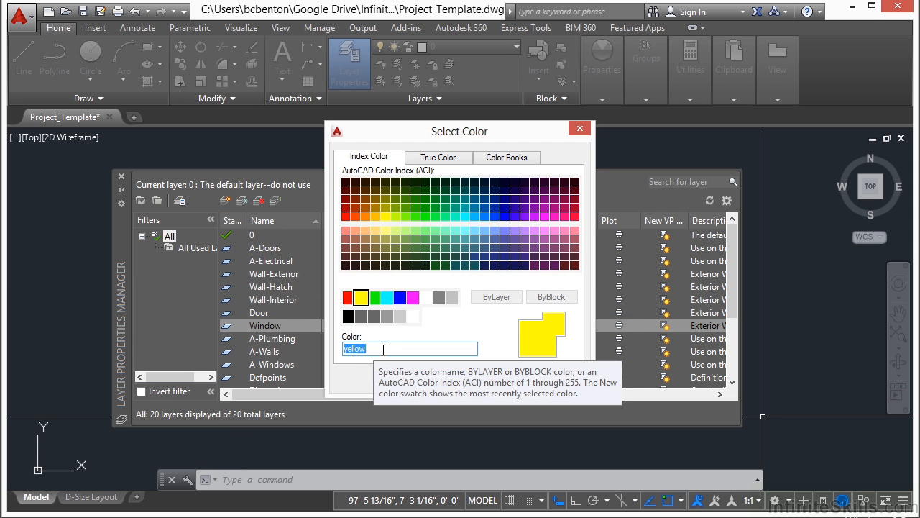
pyautogui.write('30')
pyautogui.press('Return')
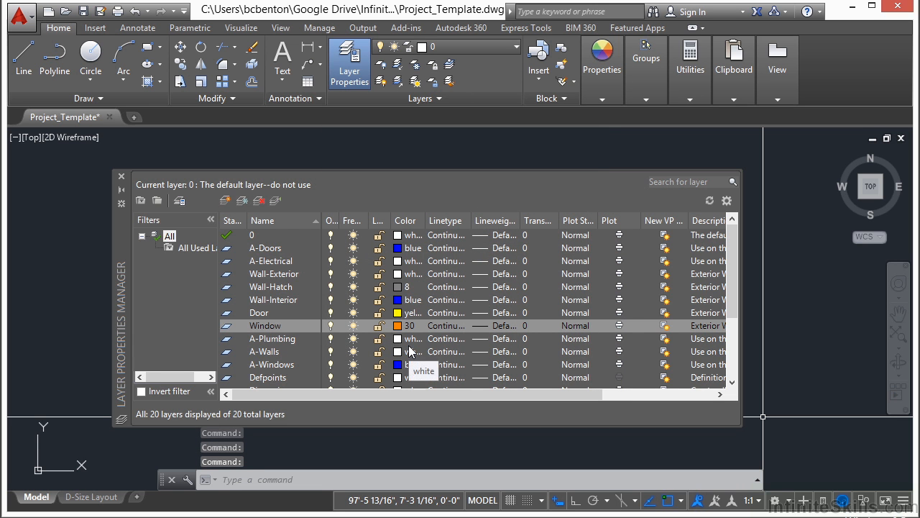
# Add a layer named Chair based on the Window layer and set its color to magenta.
pyautogui.click(226, 201)
pyautogui.write('Chair')
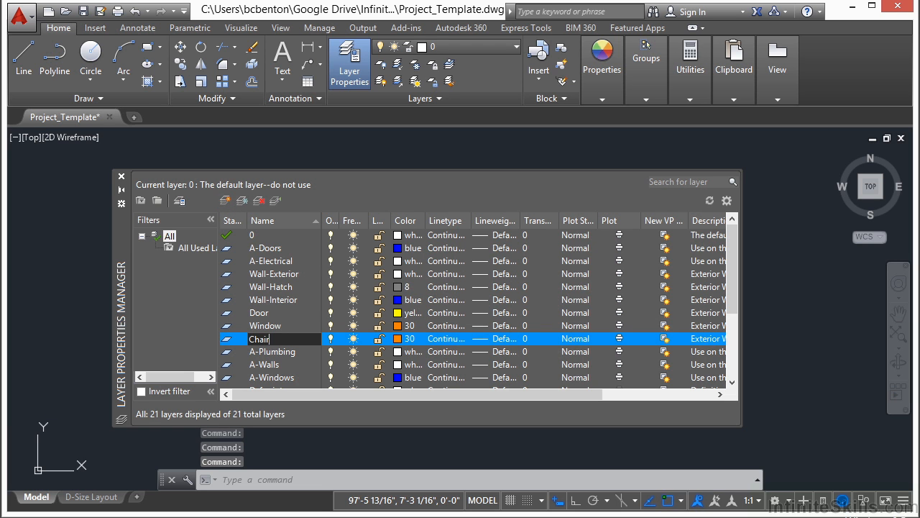
pyautogui.press('Return')
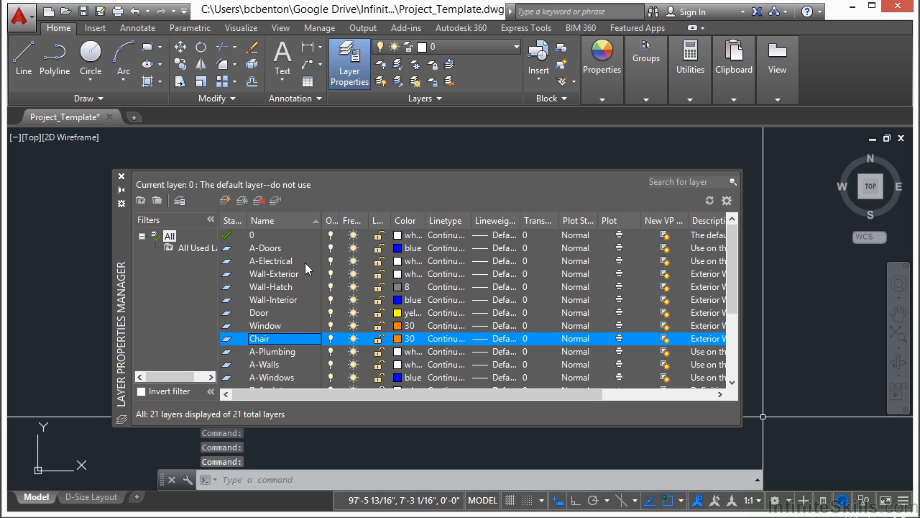
pyautogui.click(397, 337)
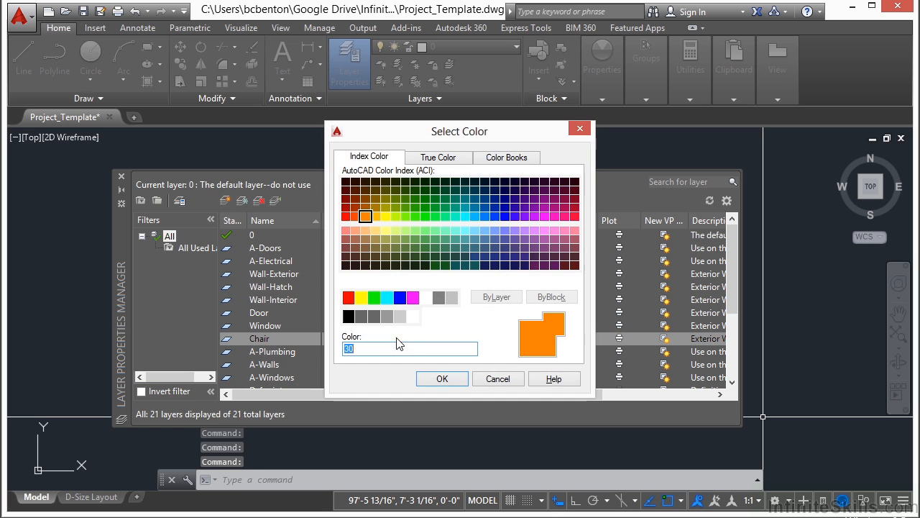
pyautogui.click(413, 297)
pyautogui.click(442, 377)
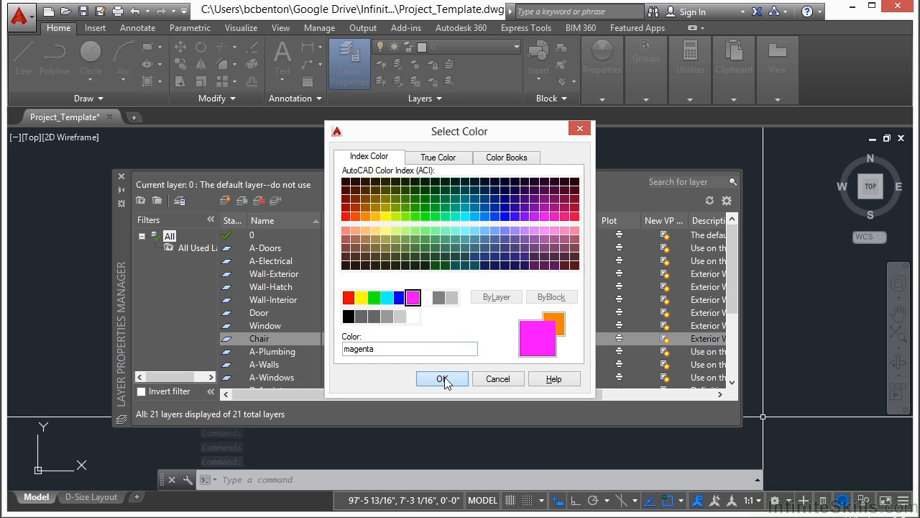
# Add a new layer based on the Chair layer and try to name it Text.
pyautogui.click(242, 201)
pyautogui.write('Text')
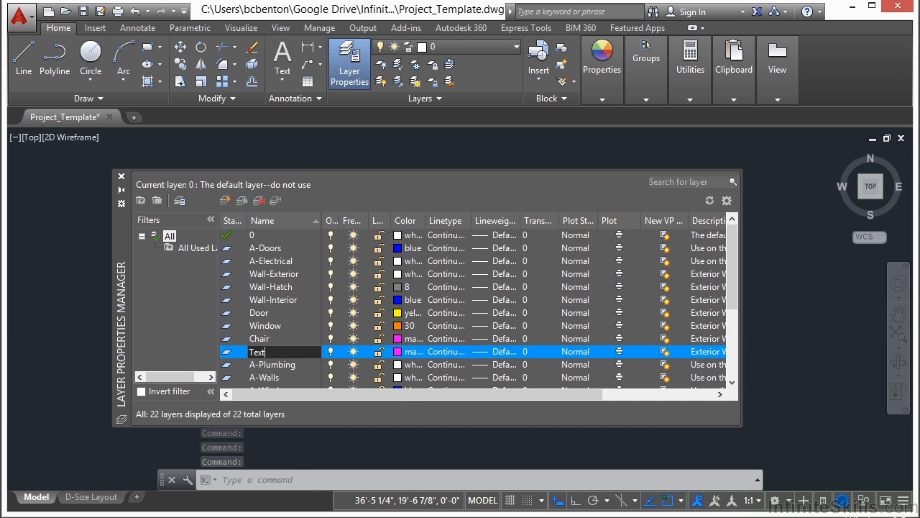
pyautogui.press('Return')
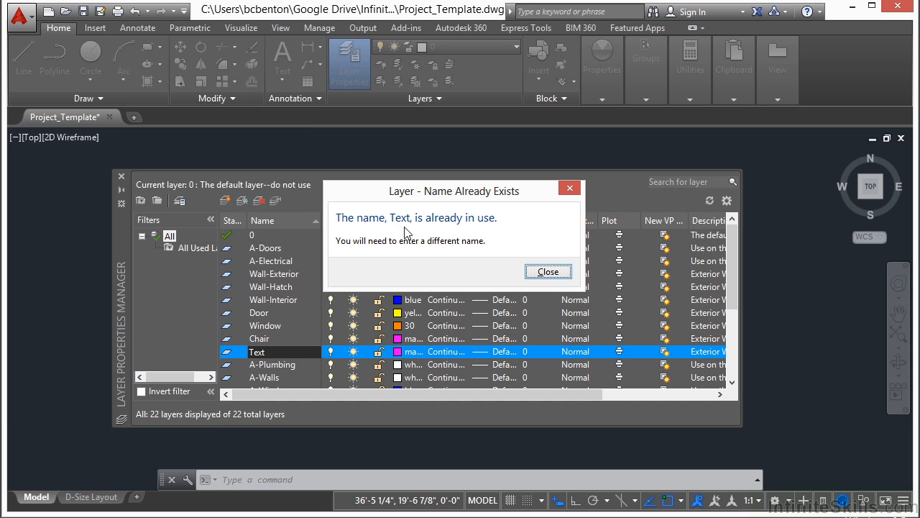
pyautogui.click(558, 272)
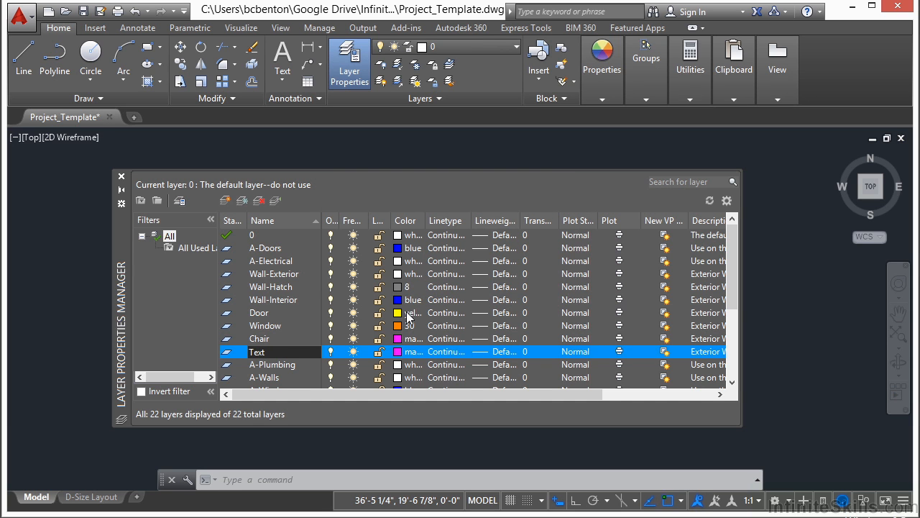
pyautogui.press('Escape')
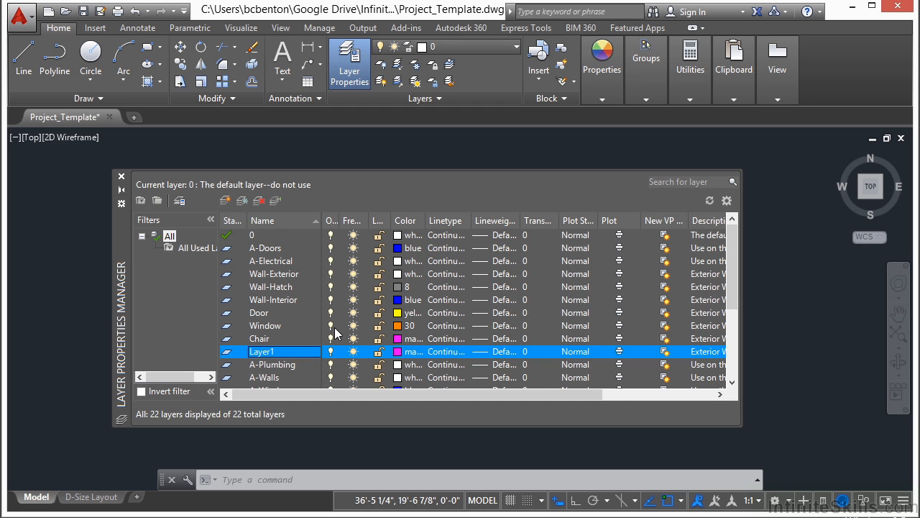
# Set the color of the existing Text layer to white.
pyautogui.scroll(-1, 307, 329)
pyautogui.scroll(-3, 261, 341)
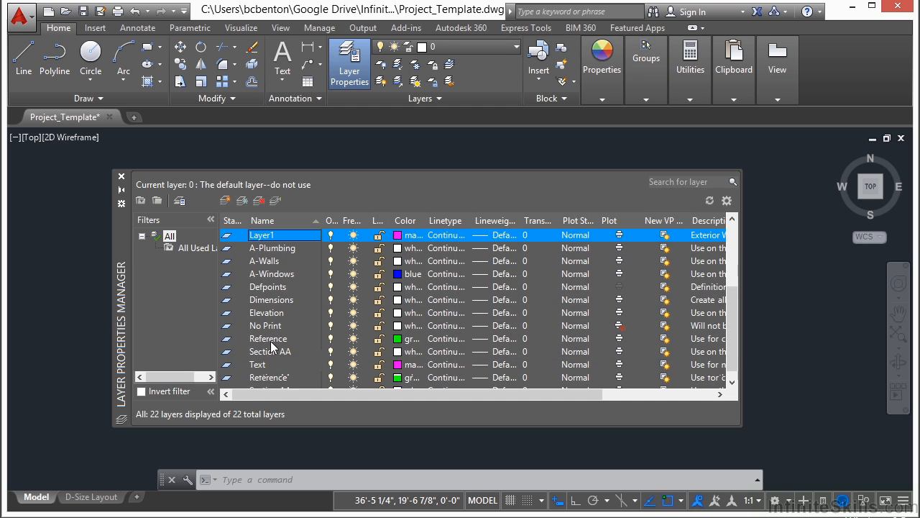
pyautogui.click(260, 352)
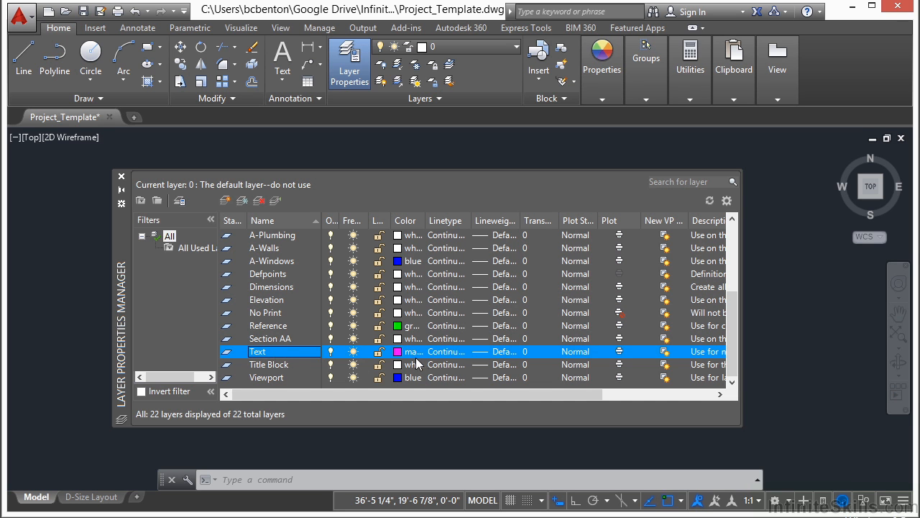
pyautogui.click(413, 354)
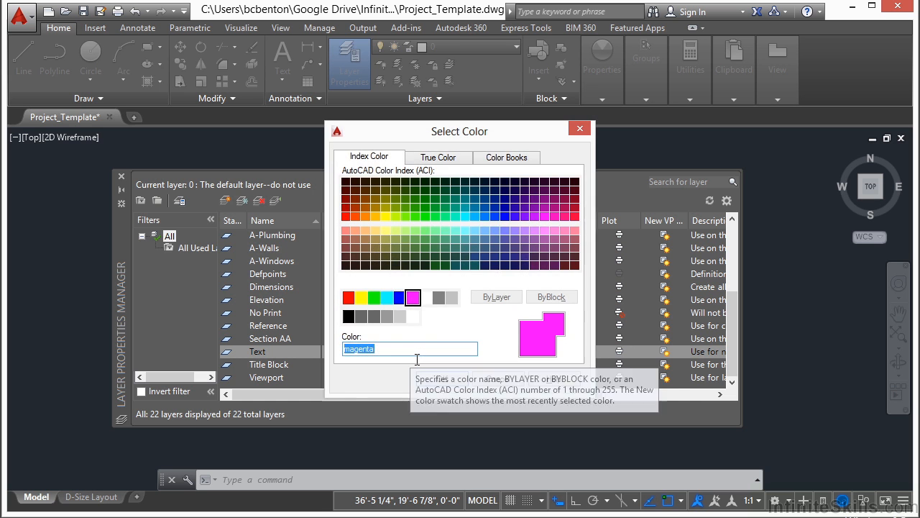
pyautogui.click(425, 297)
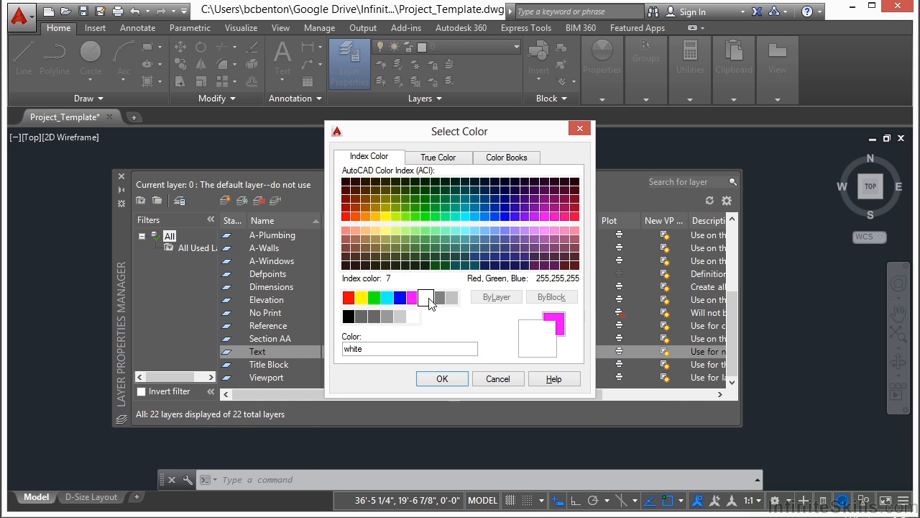
pyautogui.click(443, 379)
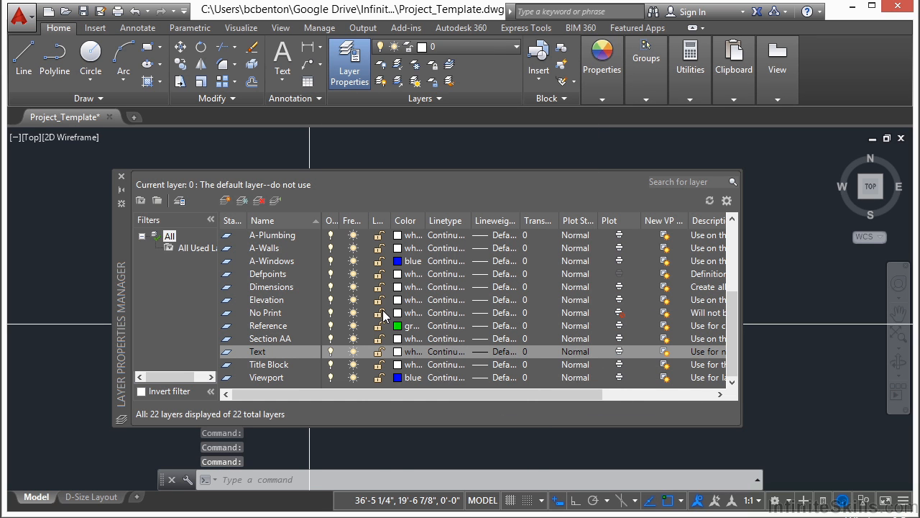
# Add a layer named Plant based on the Text layer and set its color to red.
pyautogui.click(225, 201)
pyautogui.write('Plant')
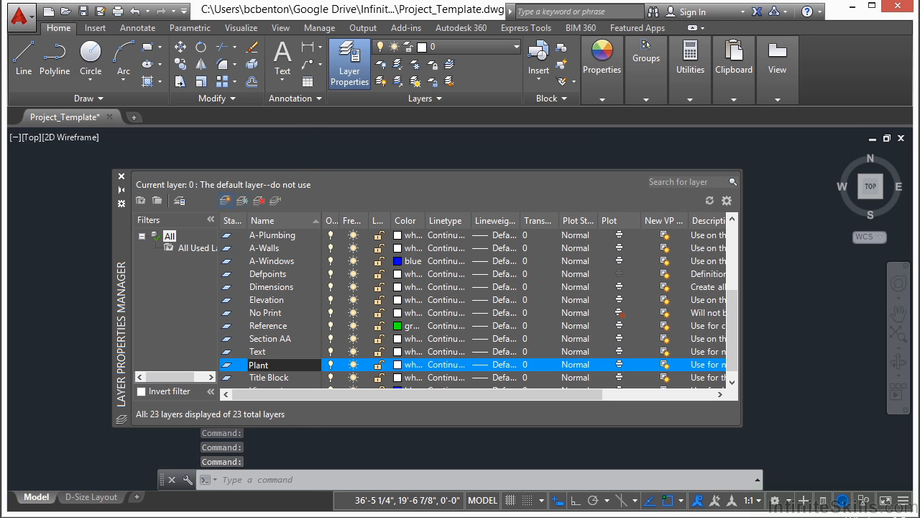
pyautogui.press('Return')
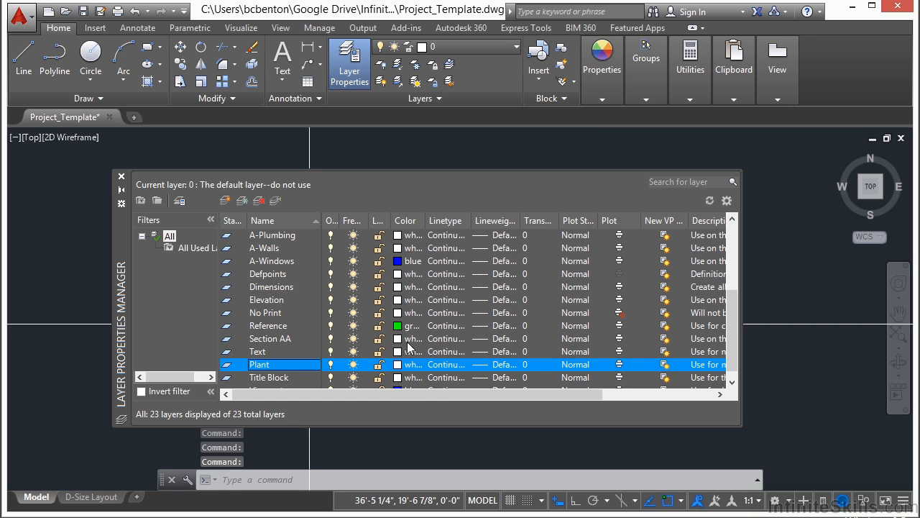
pyautogui.click(403, 364)
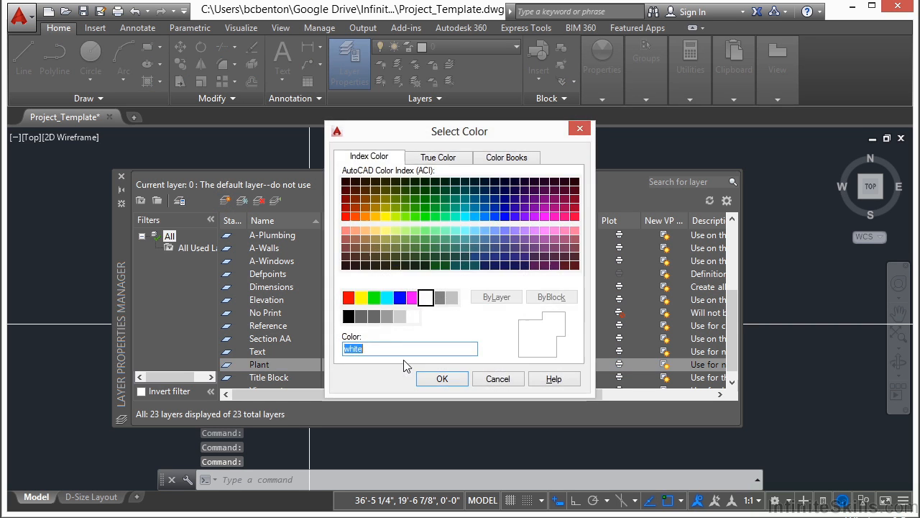
pyautogui.click(349, 297)
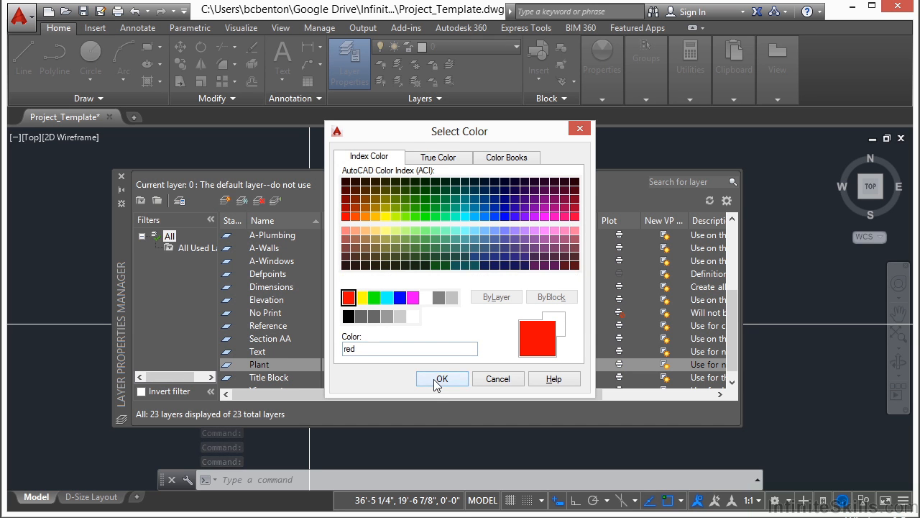
pyautogui.click(433, 379)
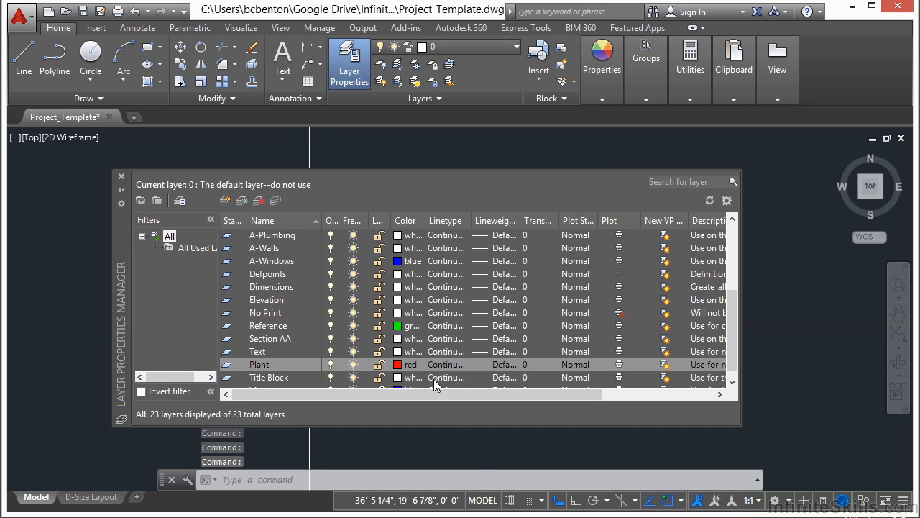
# Add a layer named Footing based on the Plant layer and set its color to gray, index color 8.
pyautogui.click(225, 201)
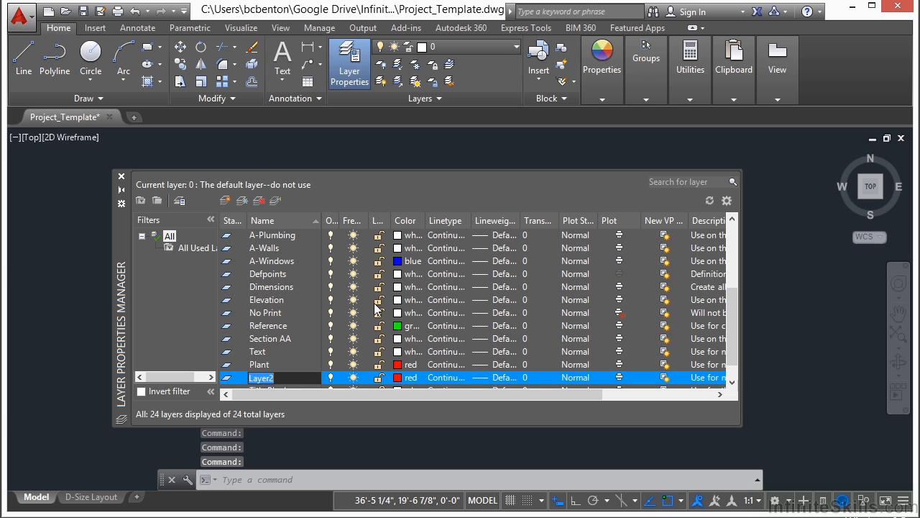
pyautogui.write('Footing')
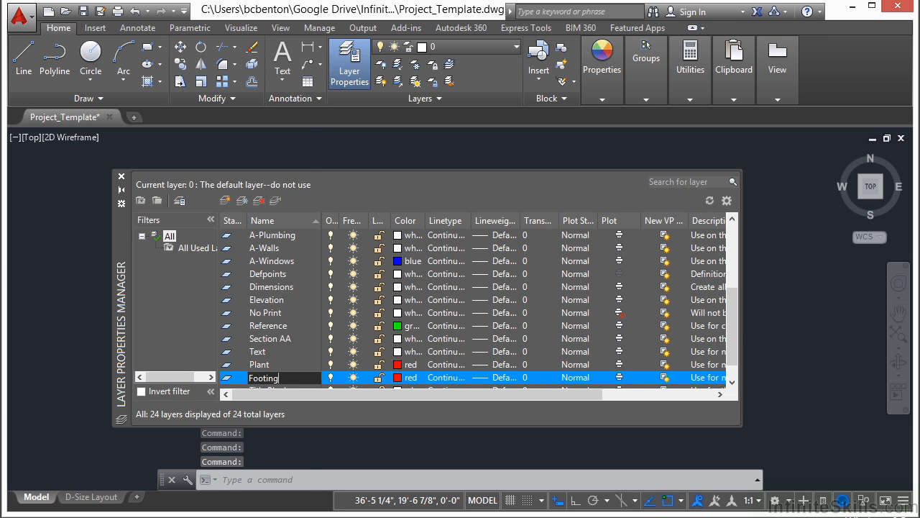
pyautogui.press('Return')
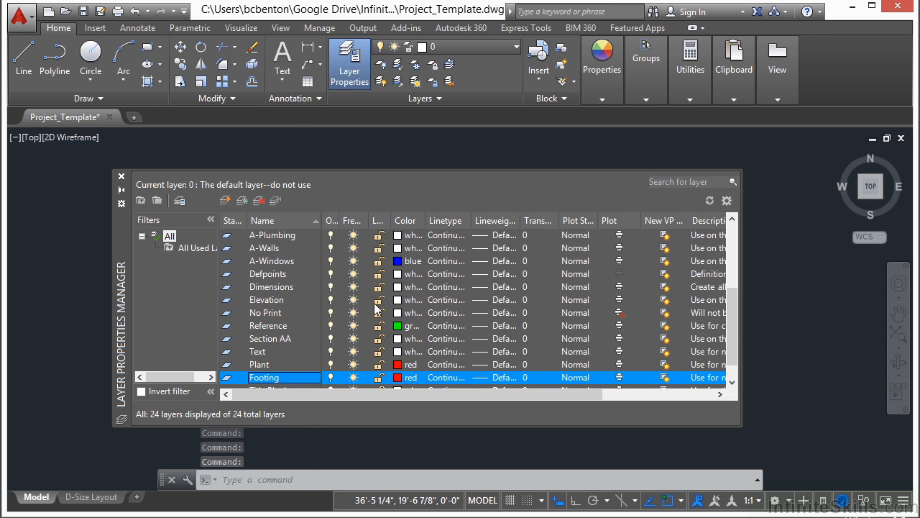
pyautogui.click(404, 378)
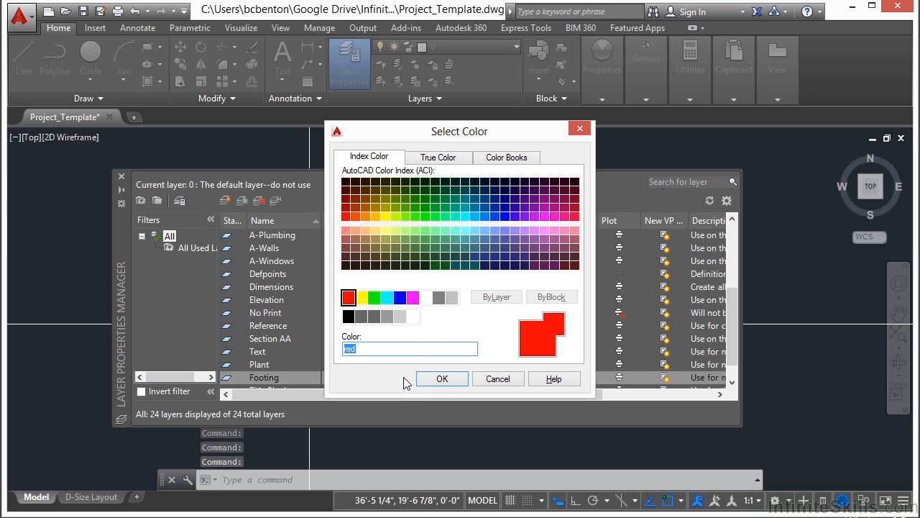
pyautogui.click(442, 296)
pyautogui.click(453, 382)
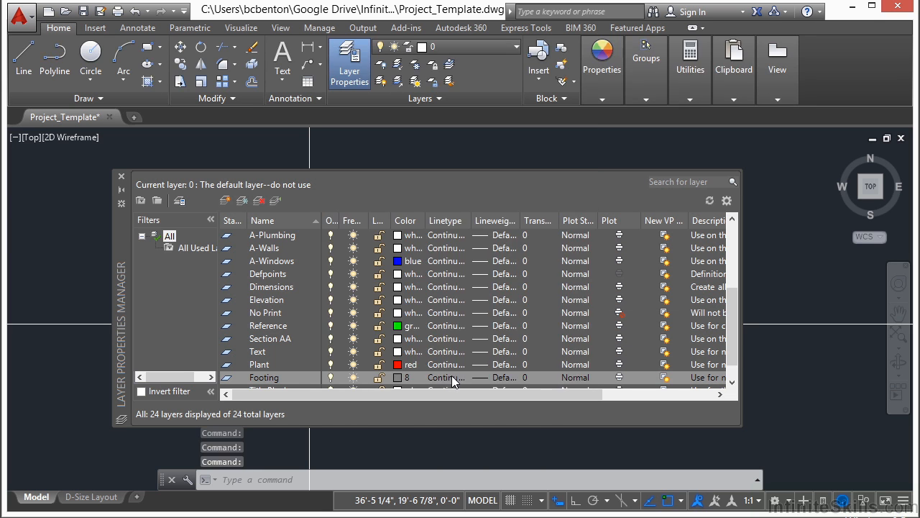
# Load the HIDDEN linetype from acad.lin while choosing a linetype for the Footing layer.
pyautogui.click(452, 375)
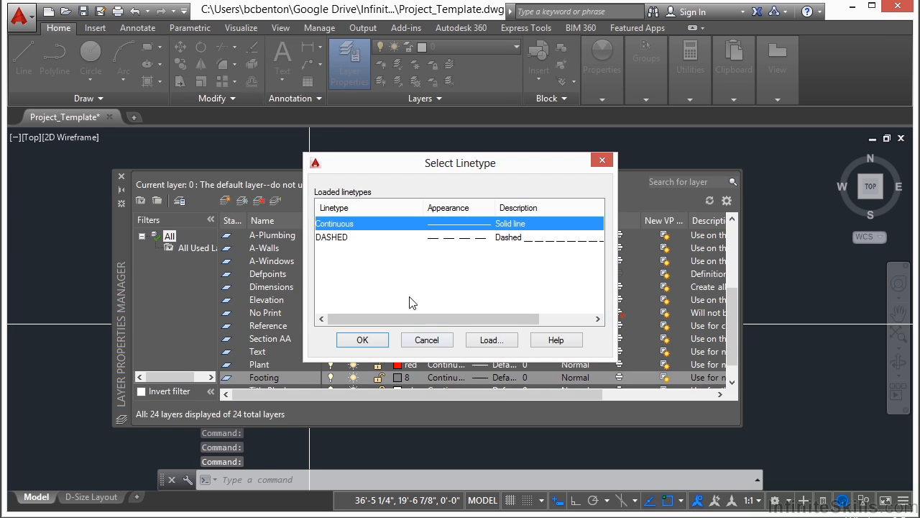
pyautogui.click(348, 239)
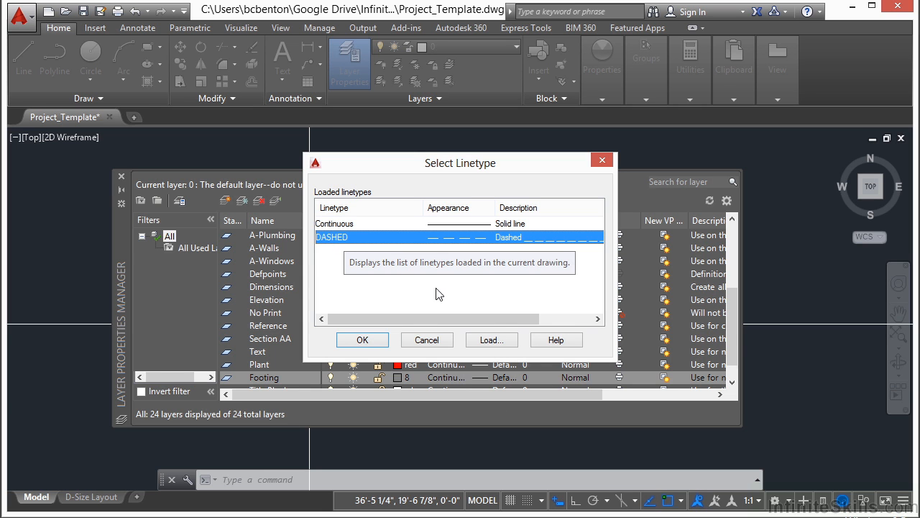
pyautogui.click(491, 340)
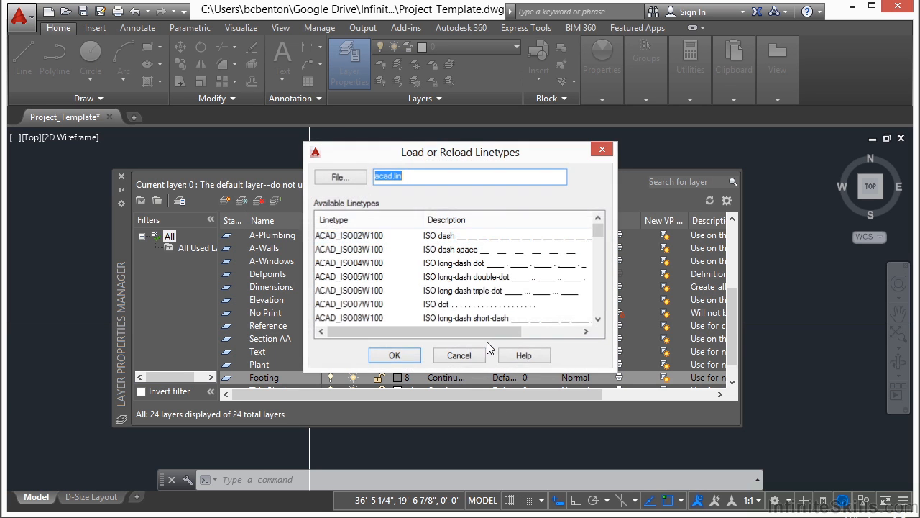
pyautogui.click(352, 263)
pyautogui.scroll(-2, 372, 274)
pyautogui.scroll(-3, 372, 274)
pyautogui.scroll(-2, 353, 285)
pyautogui.scroll(-1, 353, 285)
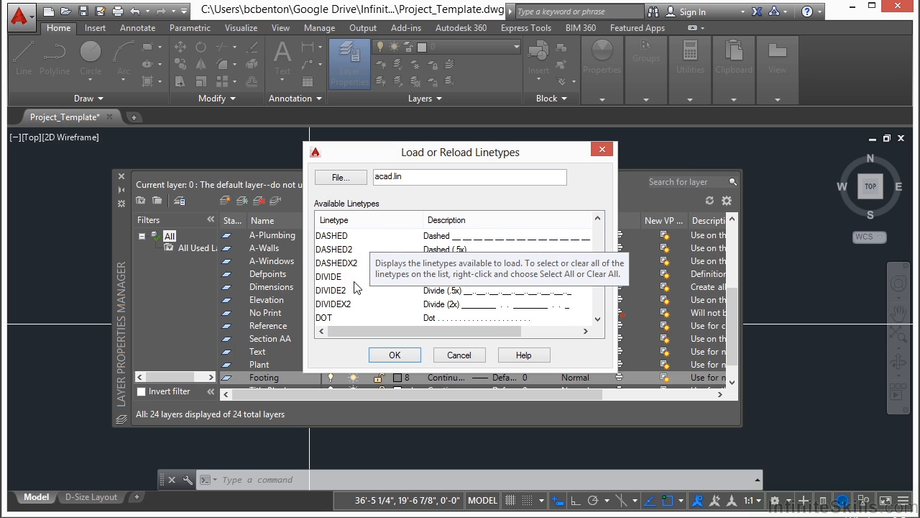
pyautogui.scroll(-3, 351, 290)
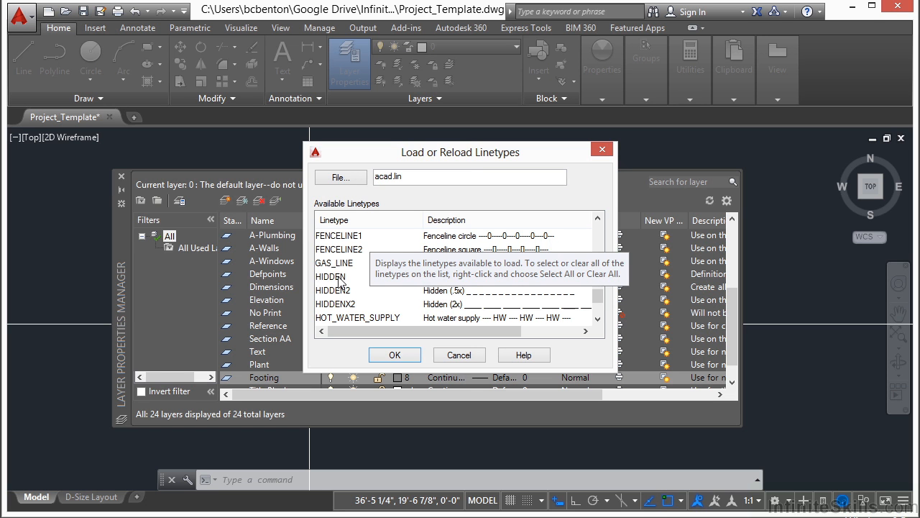
pyautogui.click(339, 279)
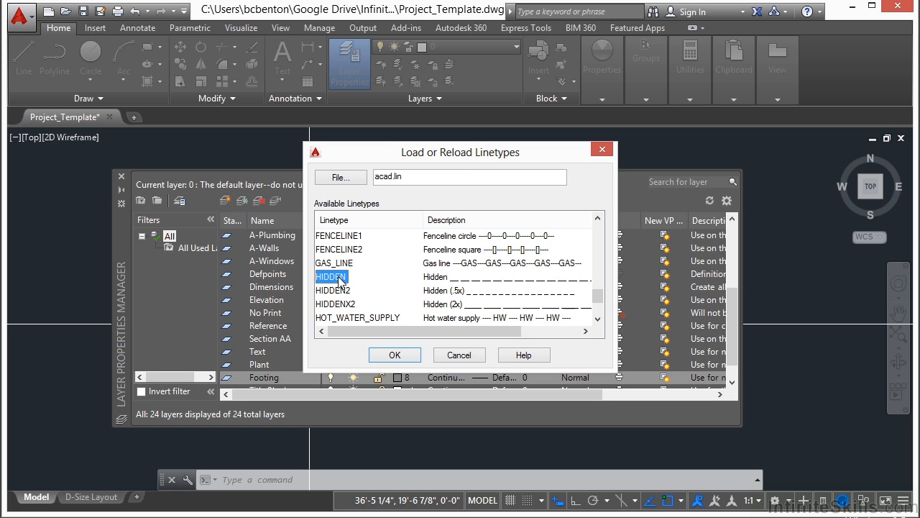
pyautogui.click(405, 357)
# Assign the loaded HIDDEN linetype to the Footing layer and save the drawing.
pyautogui.click(388, 256)
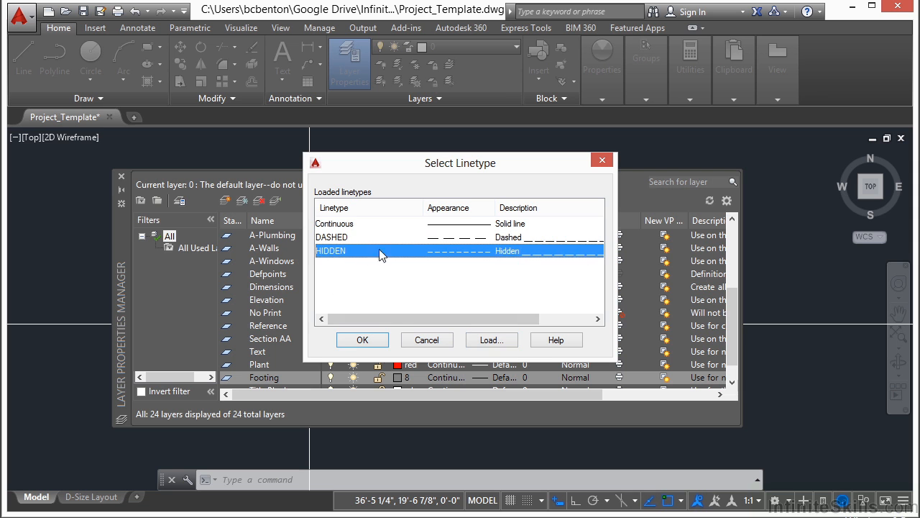
pyautogui.click(386, 345)
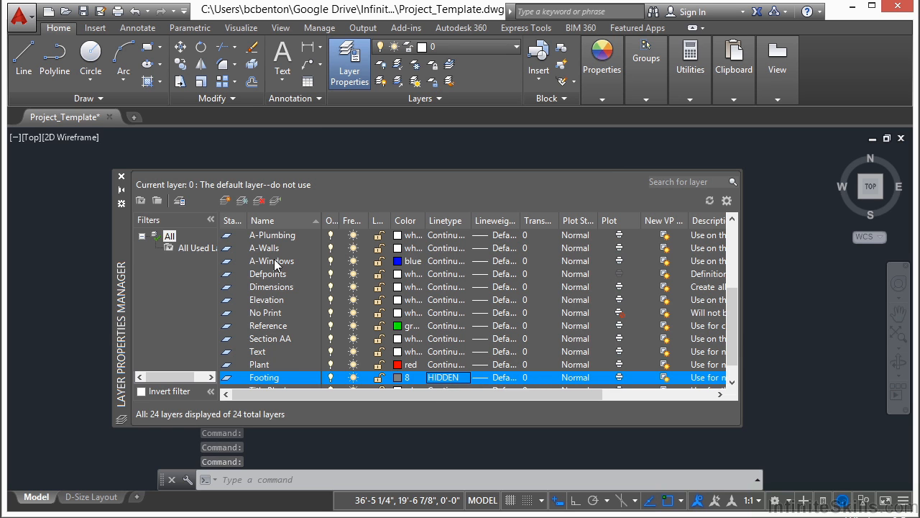
pyautogui.click(85, 12)
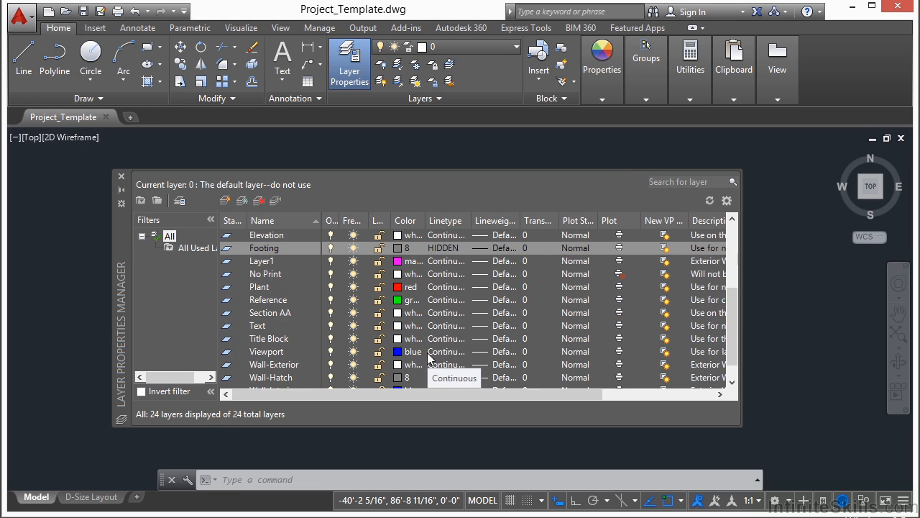